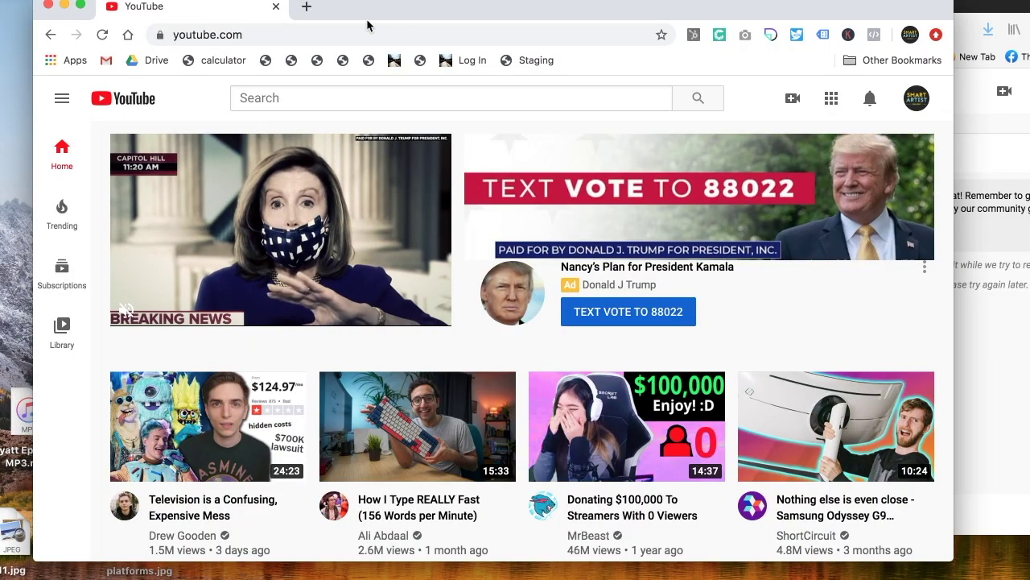
Open YouTube's live streaming page for the current channel.
left_click(357, 30)
left_click(779, 80)
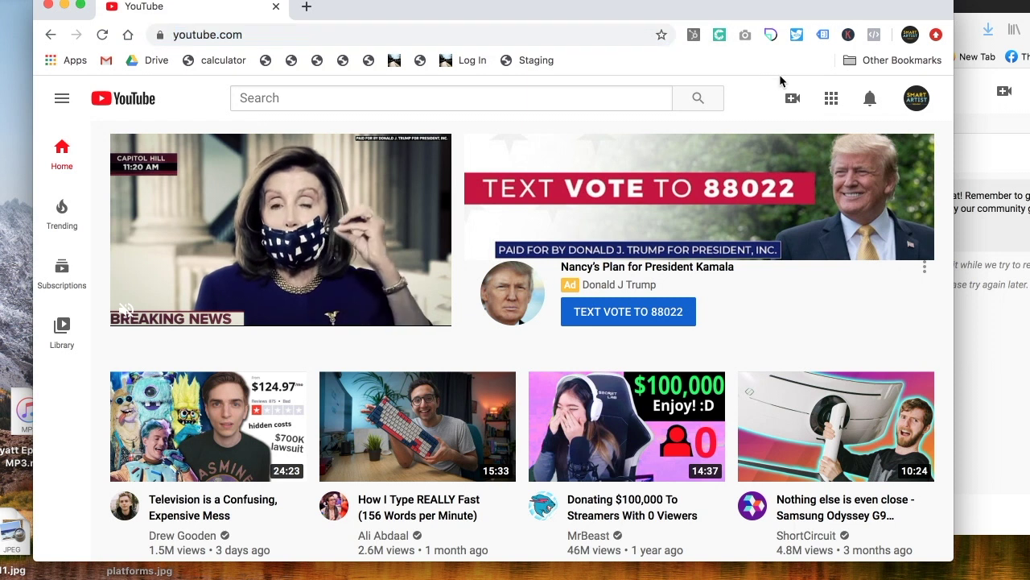
left_click(793, 97)
left_click(813, 170)
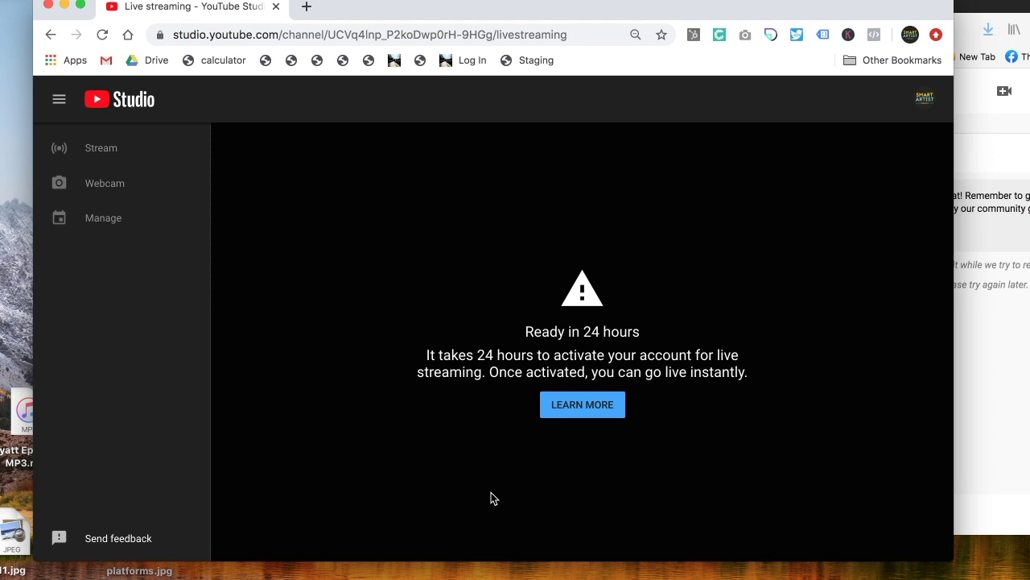
Switch the YouTube Studio account to the TheaterEngine channel.
left_click(924, 100)
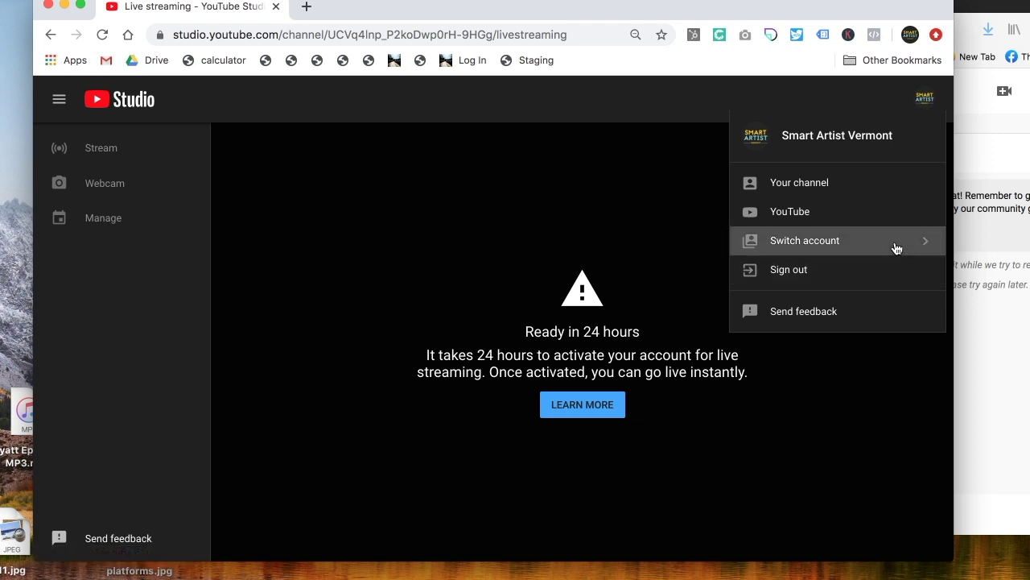
left_click(893, 242)
left_click(866, 329)
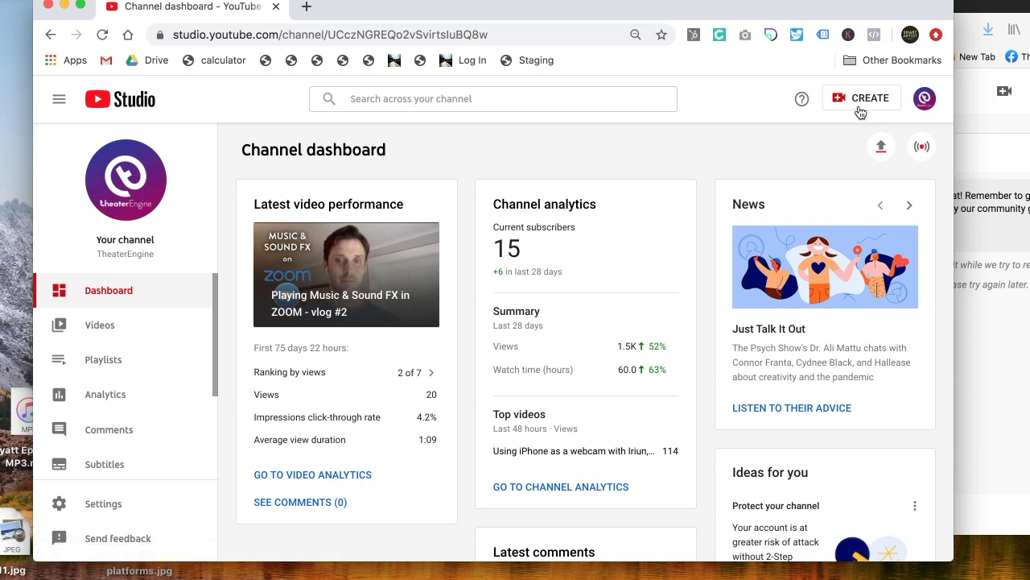
Go to live streaming for the TheaterEngine channel and begin scheduling a new stream.
left_click(860, 107)
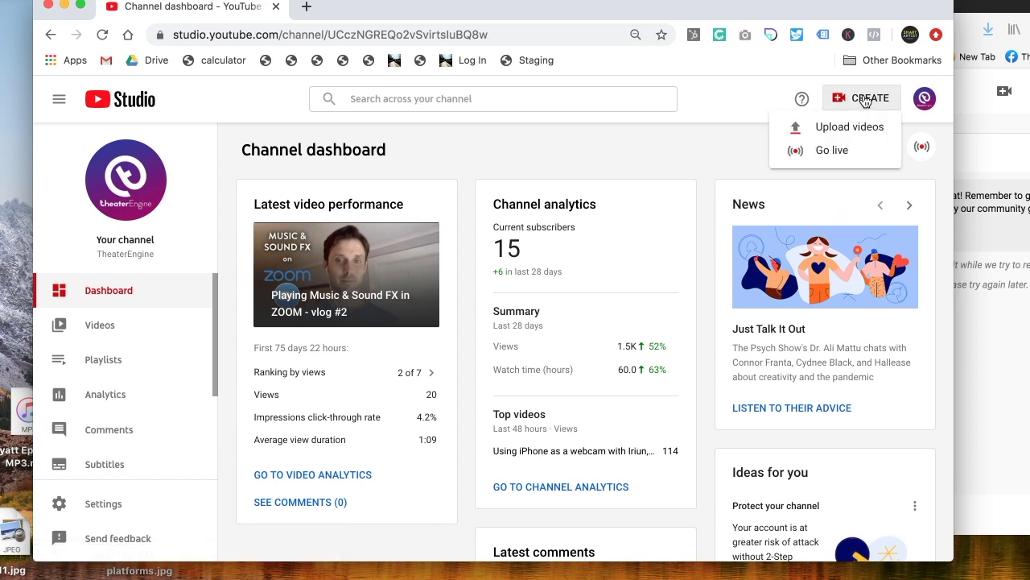
left_click(829, 150)
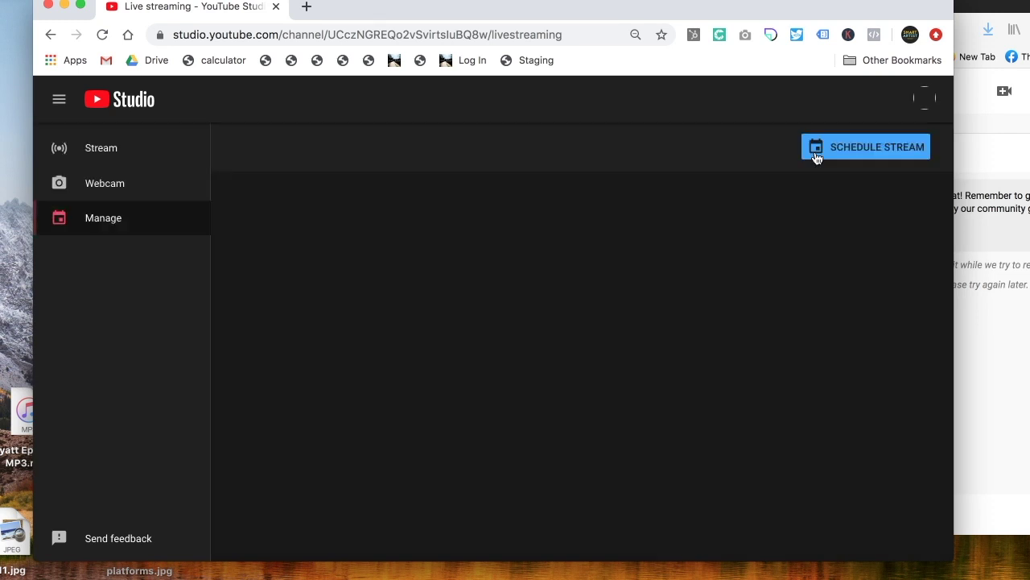
left_click(852, 148)
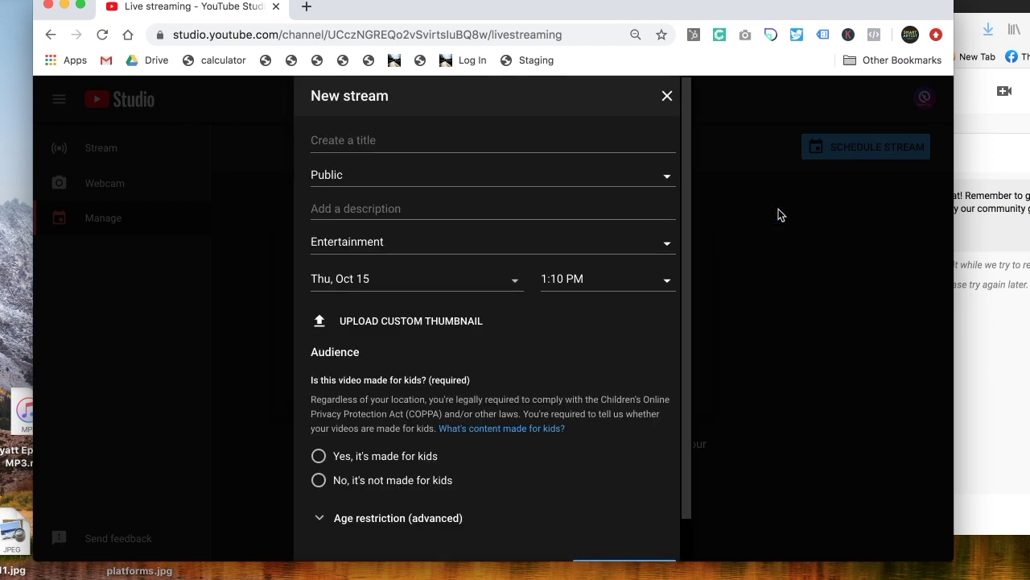
Title the new stream "Awesome ZOom performance".
left_click(436, 141)
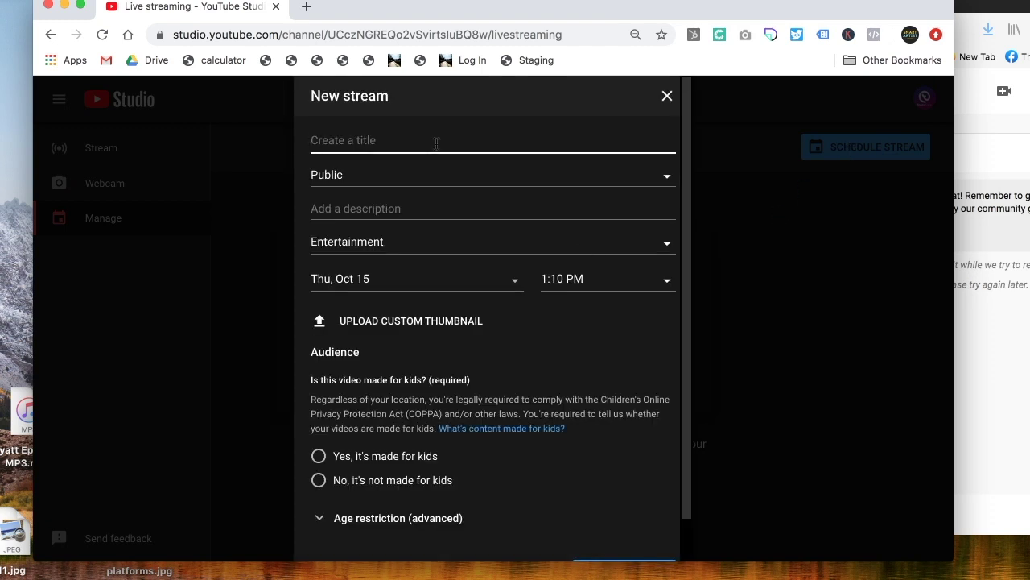
type("Awesome ZOom ")
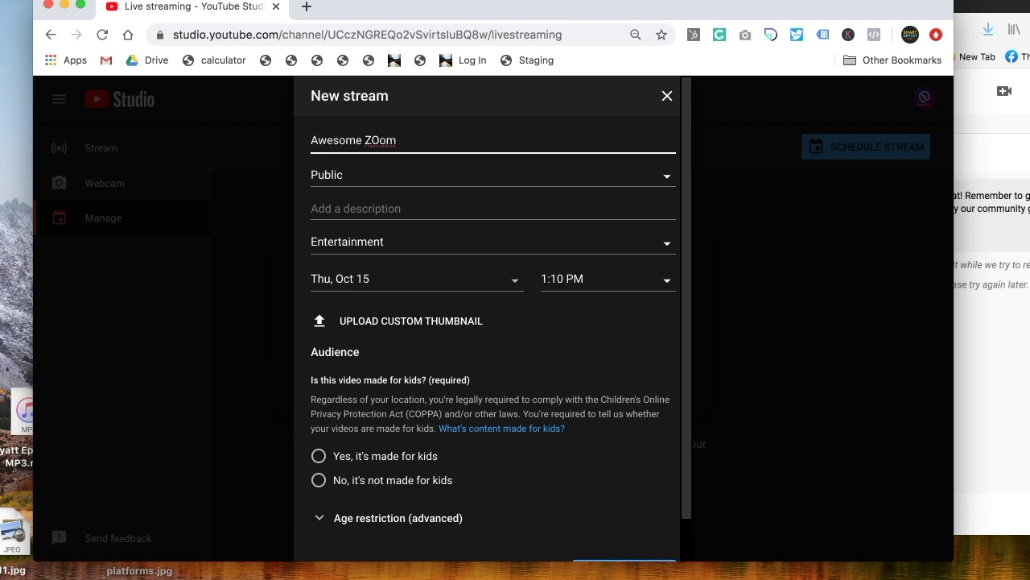
type("performance")
Set the new stream's scheduled date to Sunday, November 1, 2020.
scroll(447, 257, "down", 1)
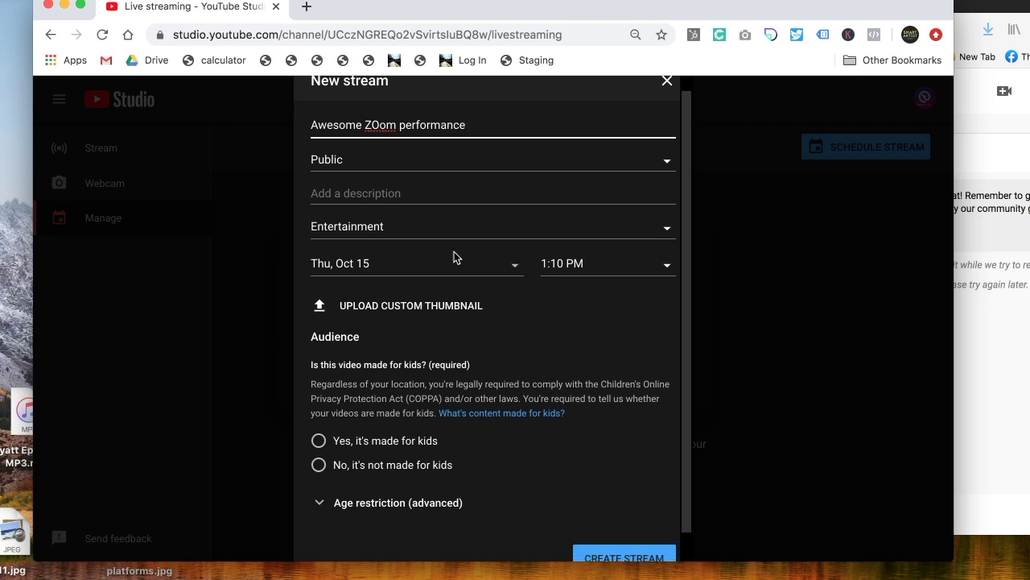
scroll(516, 270, "up", 1)
left_click(516, 275)
left_click(507, 329)
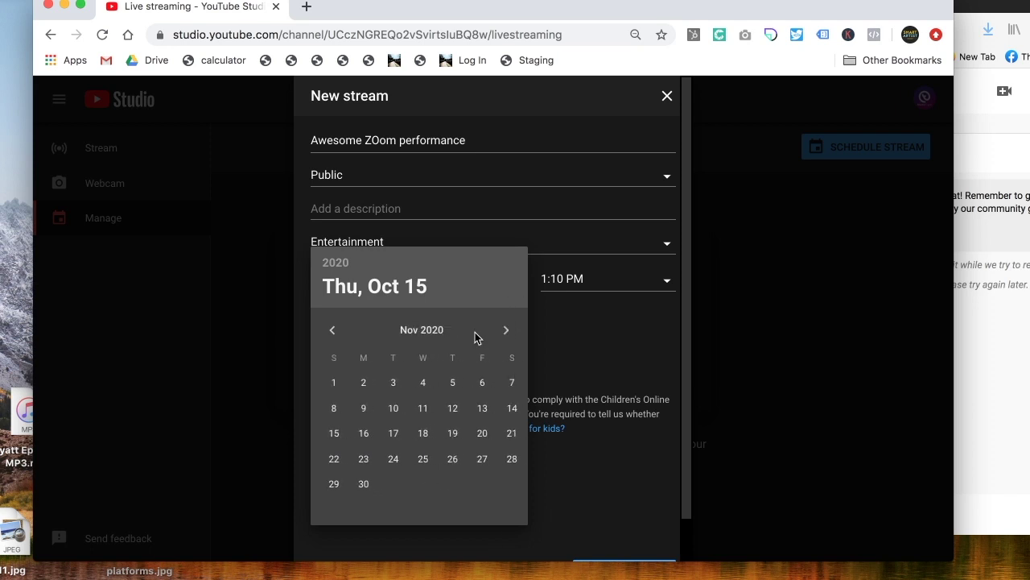
left_click(331, 382)
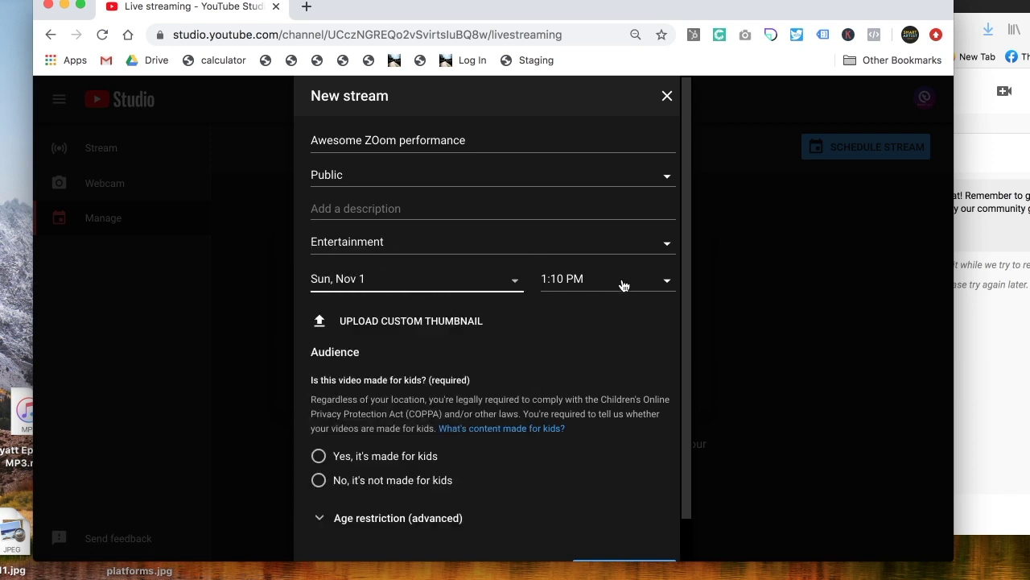
Mark the stream as not made for kids and create it.
scroll(578, 330, "down", 3)
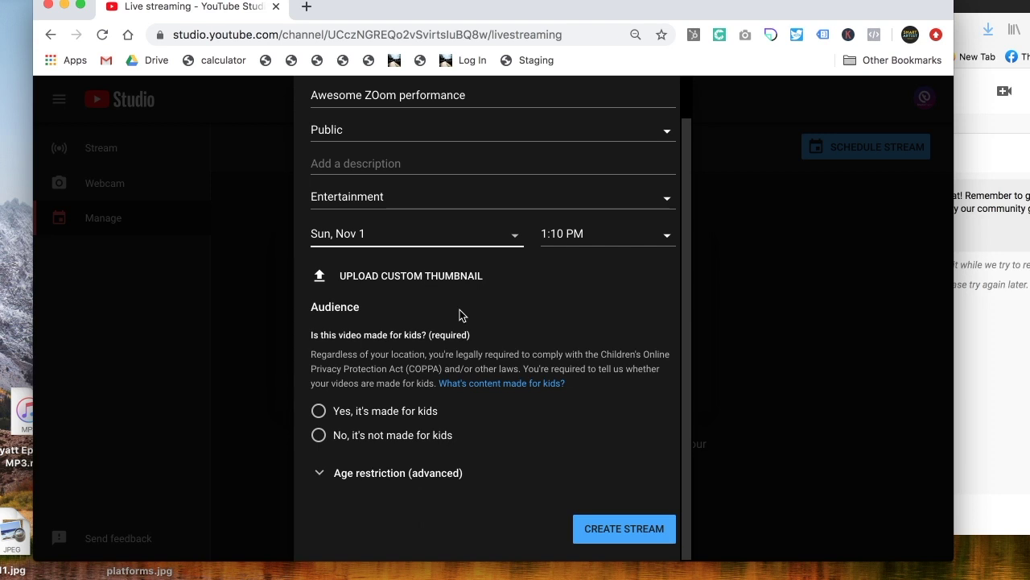
left_click(320, 435)
scroll(618, 509, "up", 1)
scroll(648, 519, "down", 1)
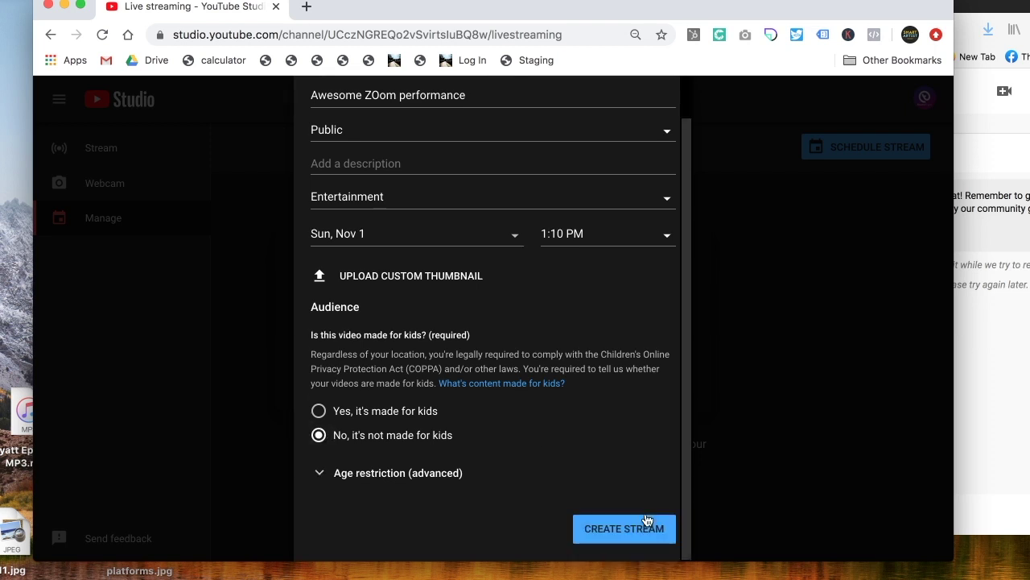
left_click(640, 531)
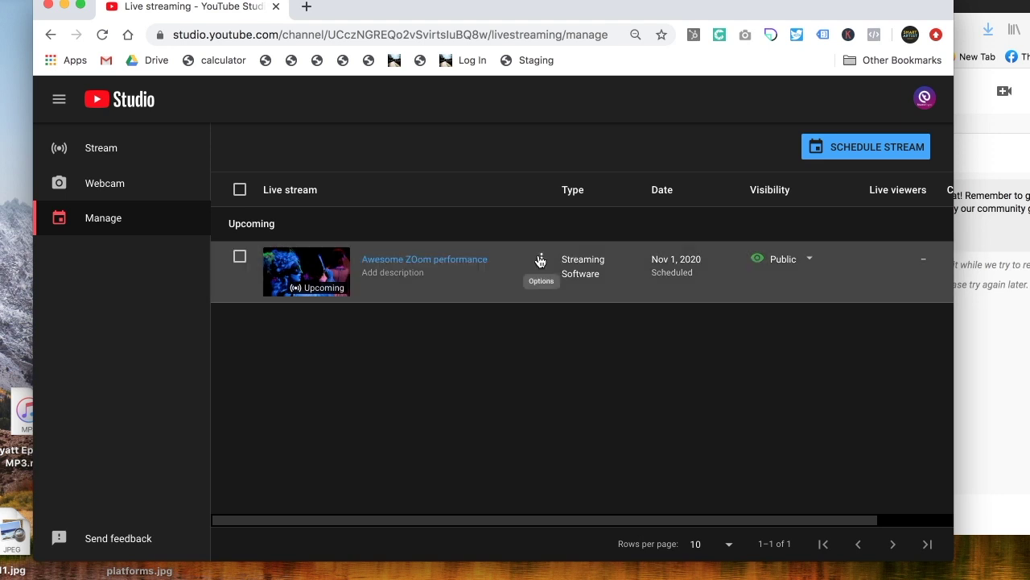
Copy the shareable link of the upcoming Awesome ZOom performance stream and open it in a new browser tab.
left_click(540, 260)
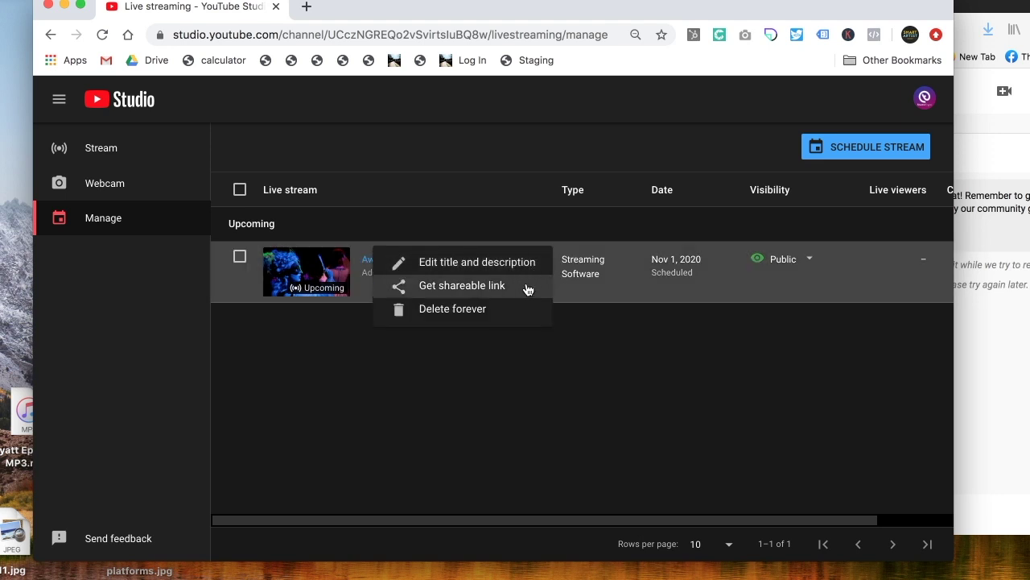
left_click(516, 288)
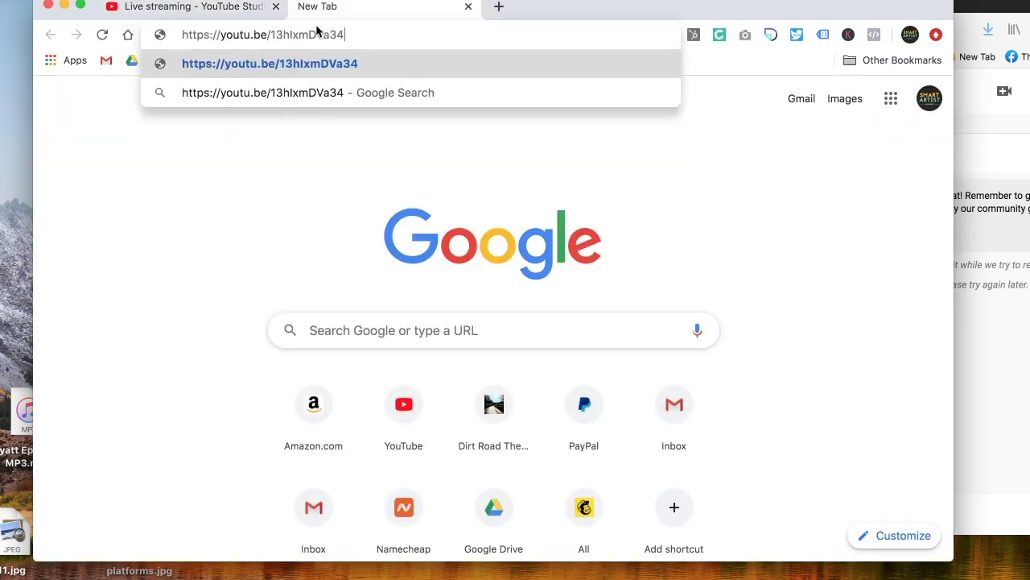
key("Return")
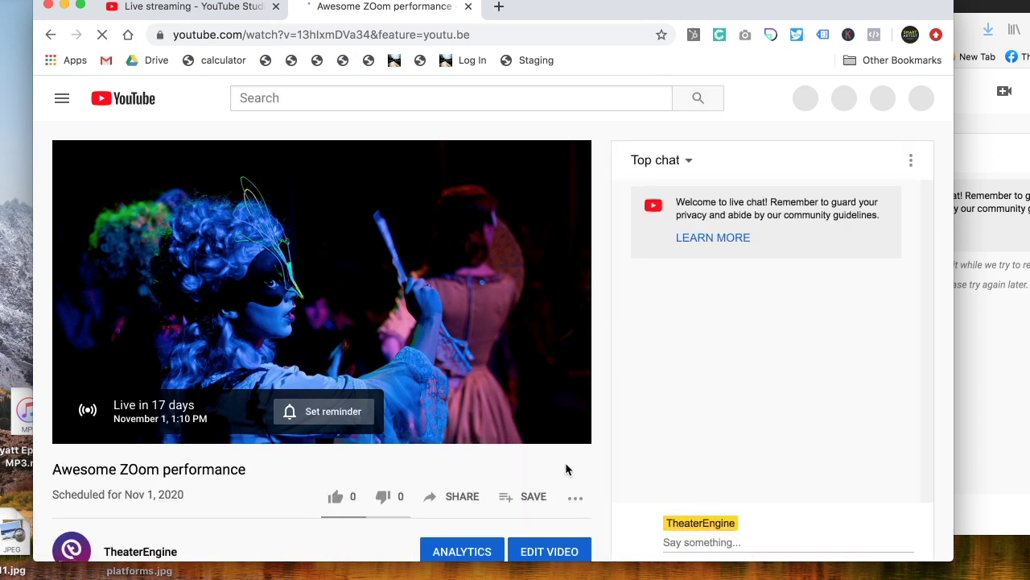
Review the scheduled stream's public watch page and view its sharing options.
scroll(565, 462, "down", 1)
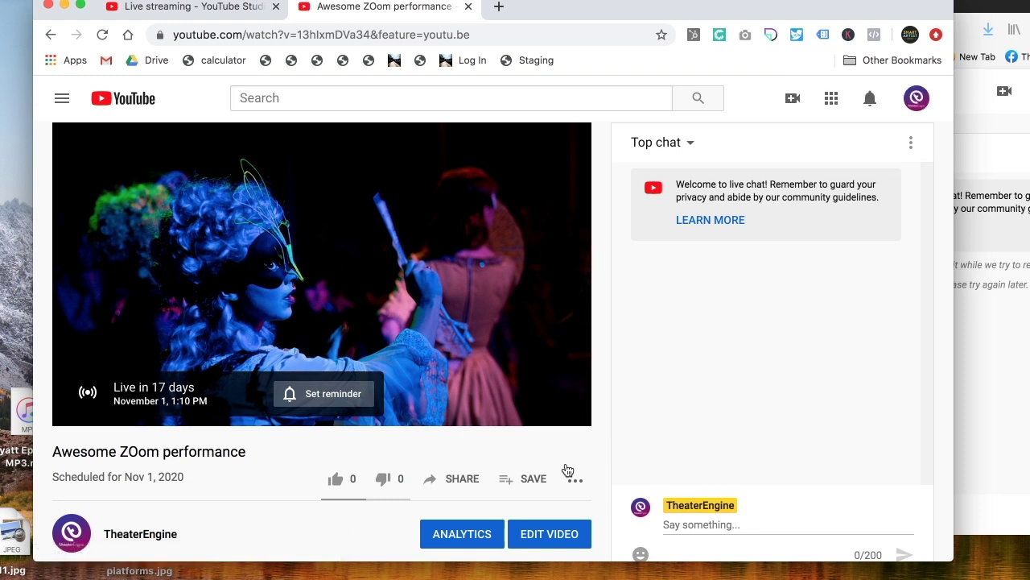
scroll(567, 471, "down", 3)
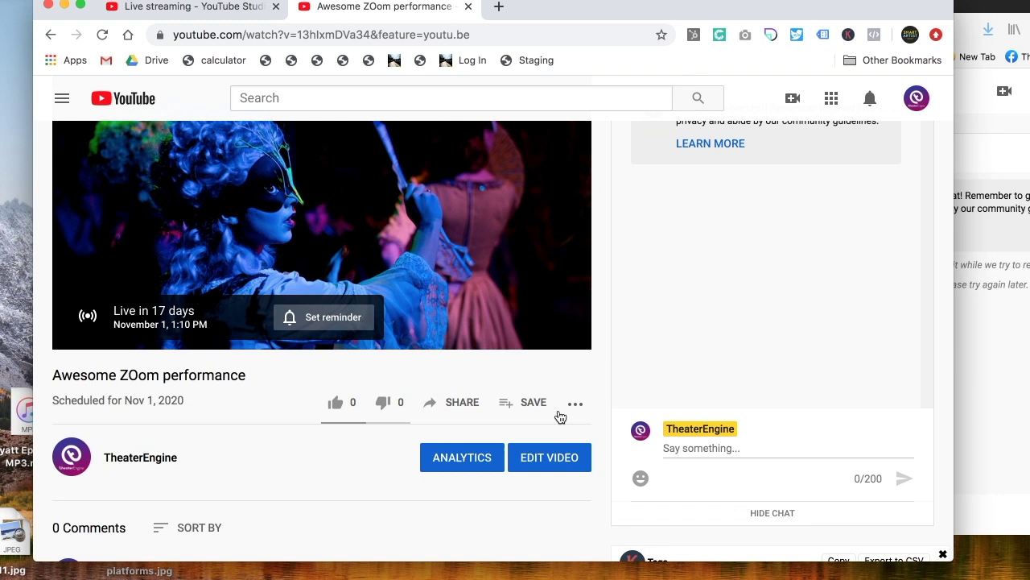
left_click(467, 402)
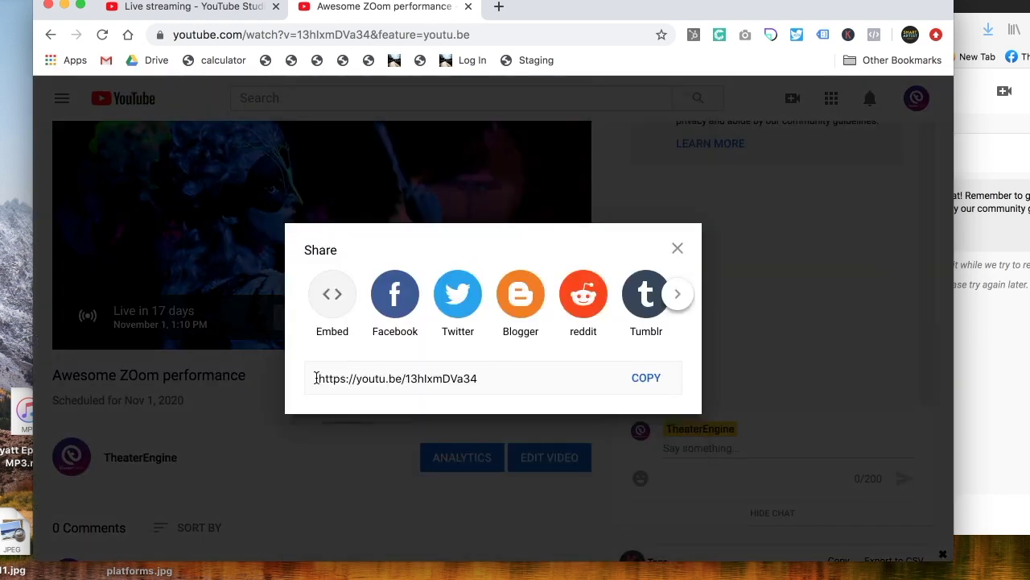
left_click(677, 250)
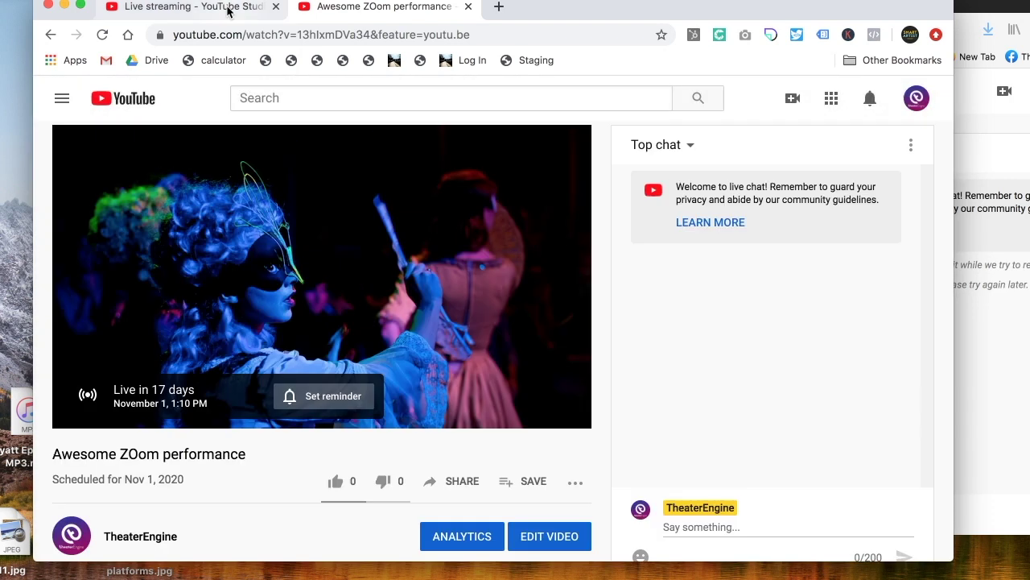
Return to YouTube Studio, open the Awesome ZOom performance stream and examine its stream key and URL settings.
left_click(230, 8)
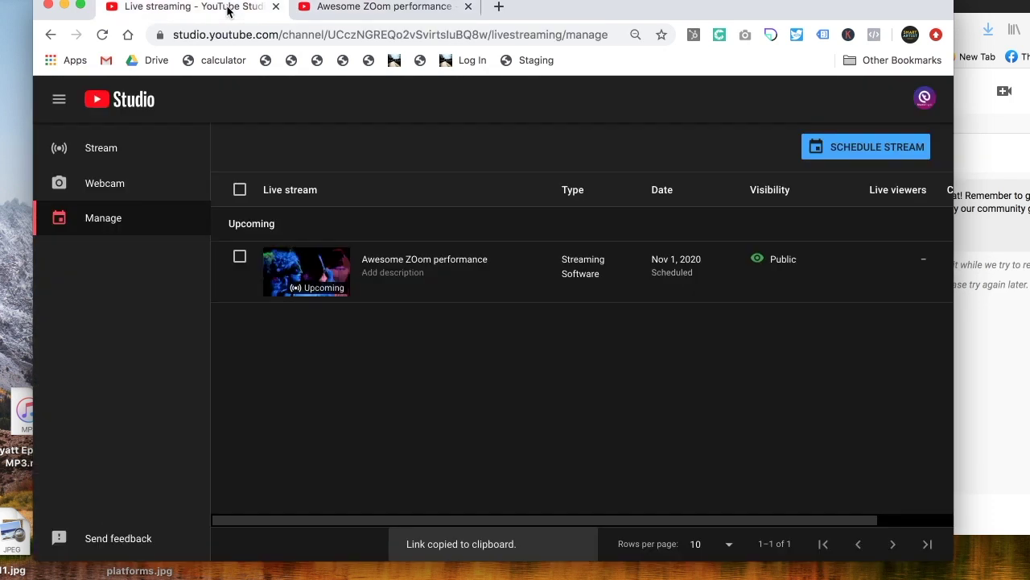
left_click(434, 258)
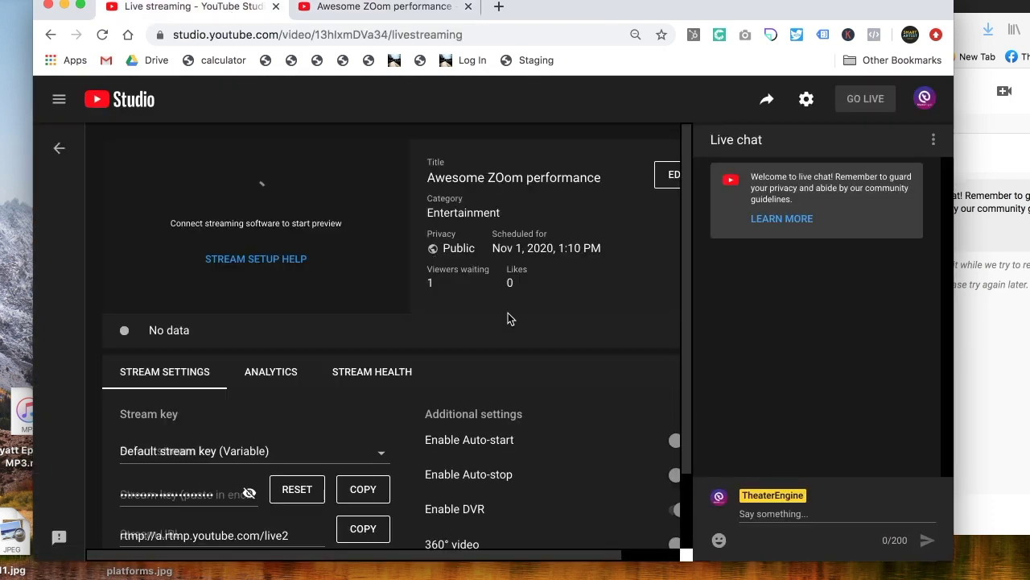
scroll(507, 318, "down", 1)
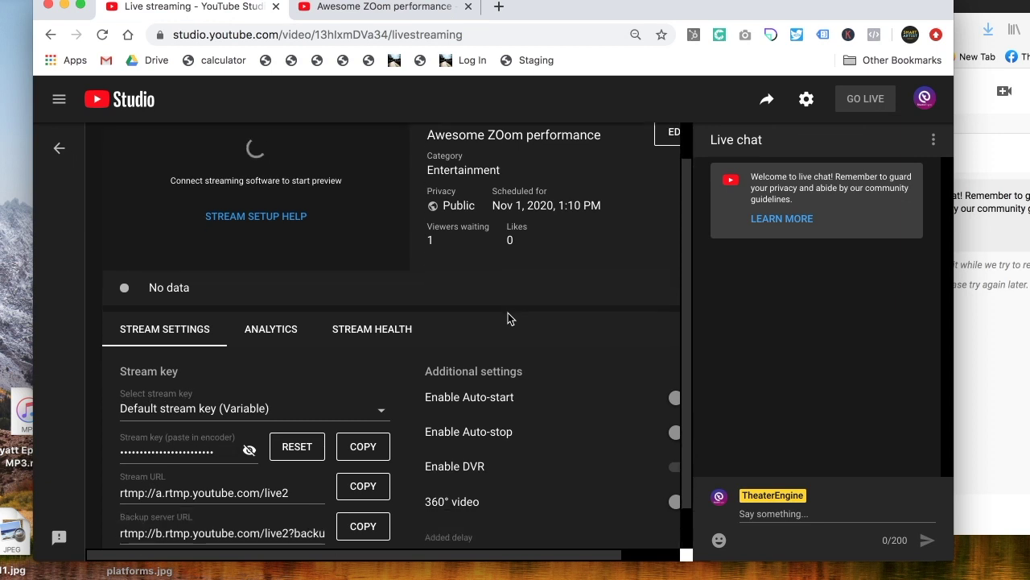
scroll(417, 363, "down", 2)
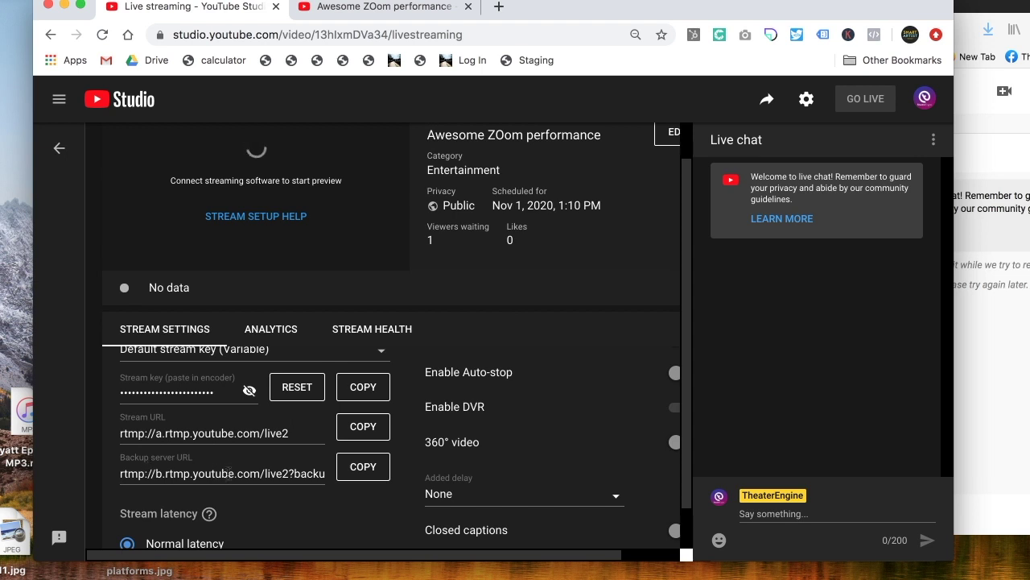
scroll(229, 473, "up", 1)
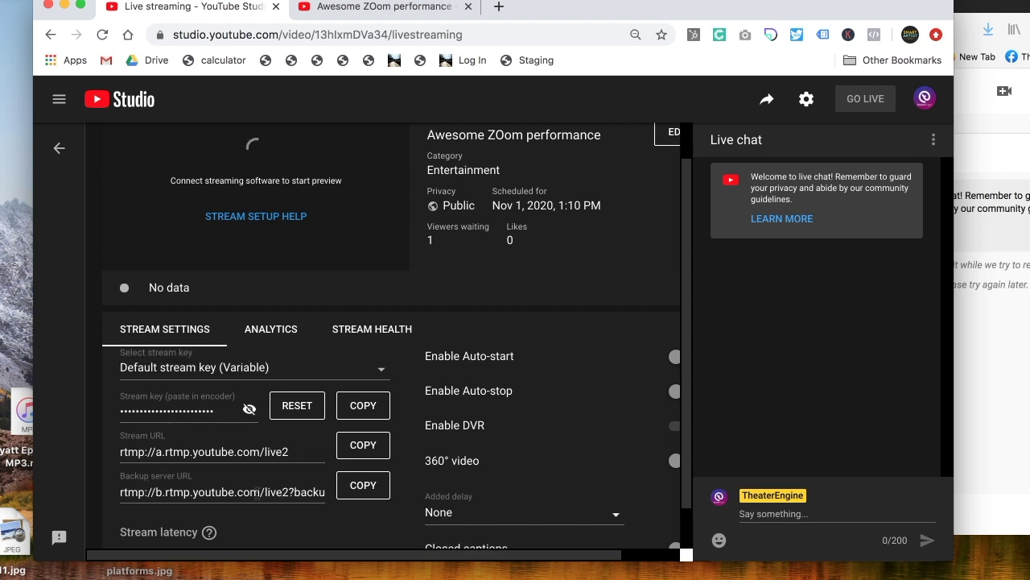
scroll(307, 495, "up", 1)
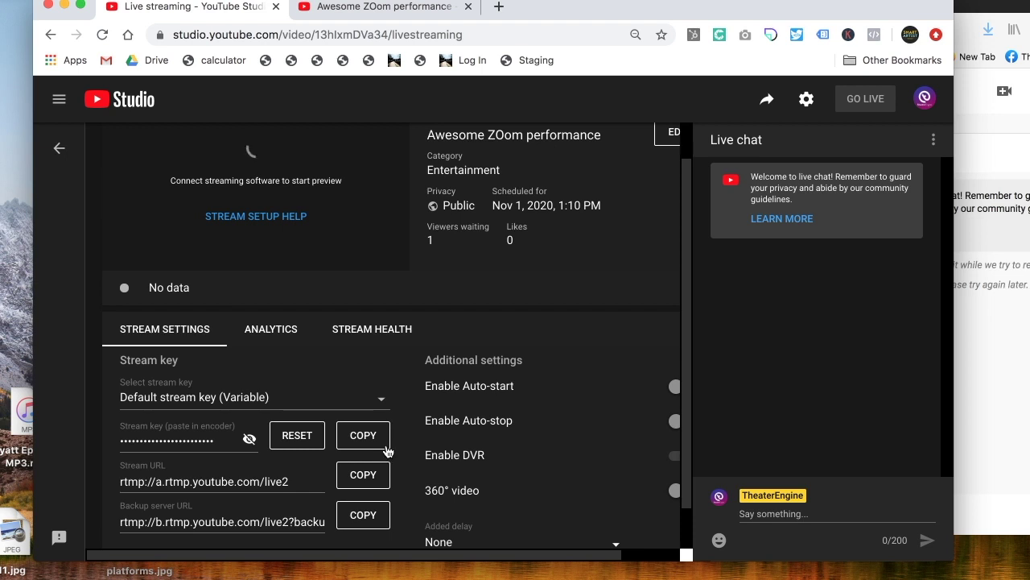
scroll(387, 453, "up", 1)
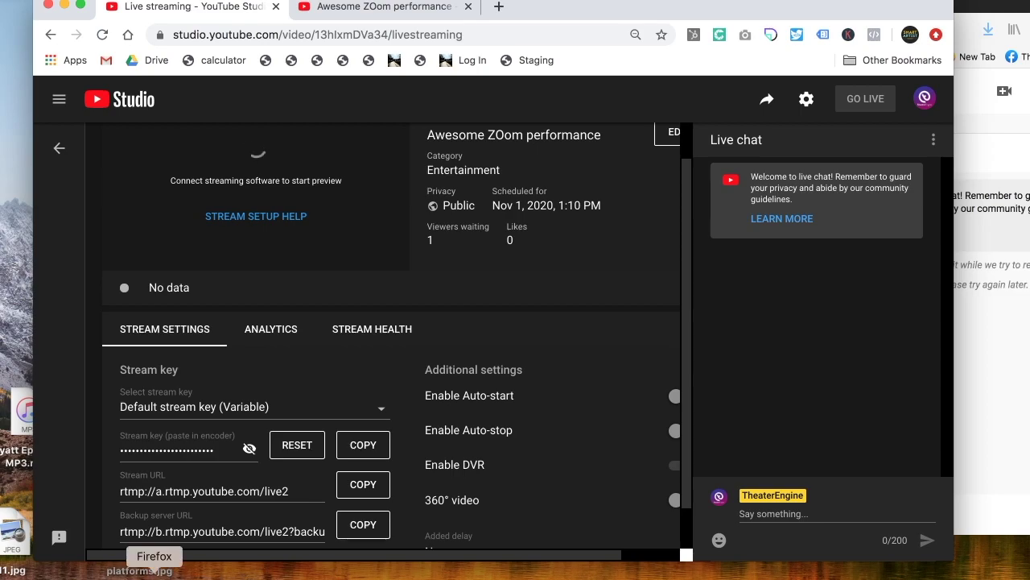
Switch to Zoom's website in Firefox and locate the Allow live streaming meetings options in the account's meeting settings.
left_click(154, 573)
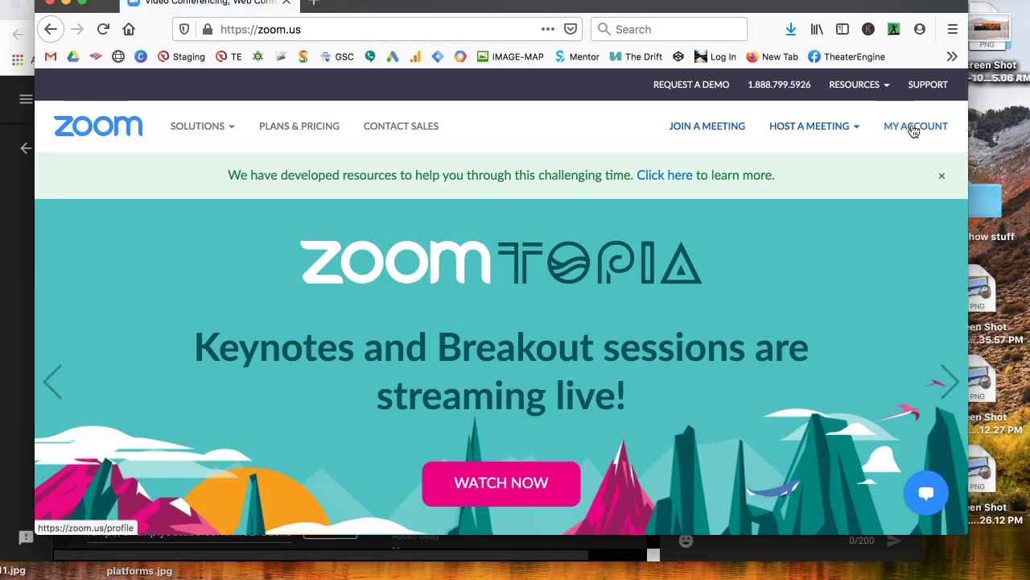
left_click(912, 127)
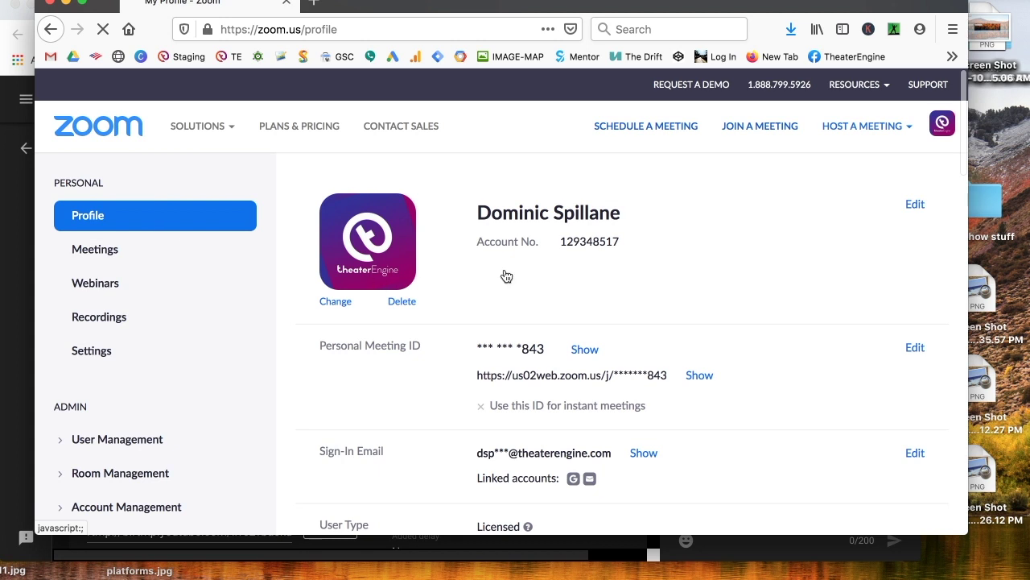
left_click(95, 352)
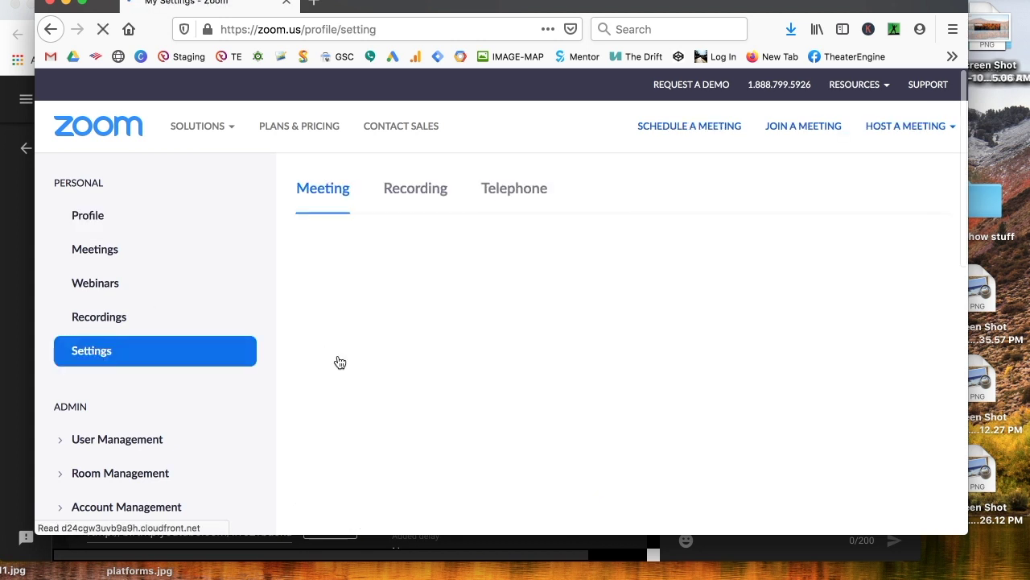
scroll(501, 419, "down", 20)
scroll(500, 414, "down", 15)
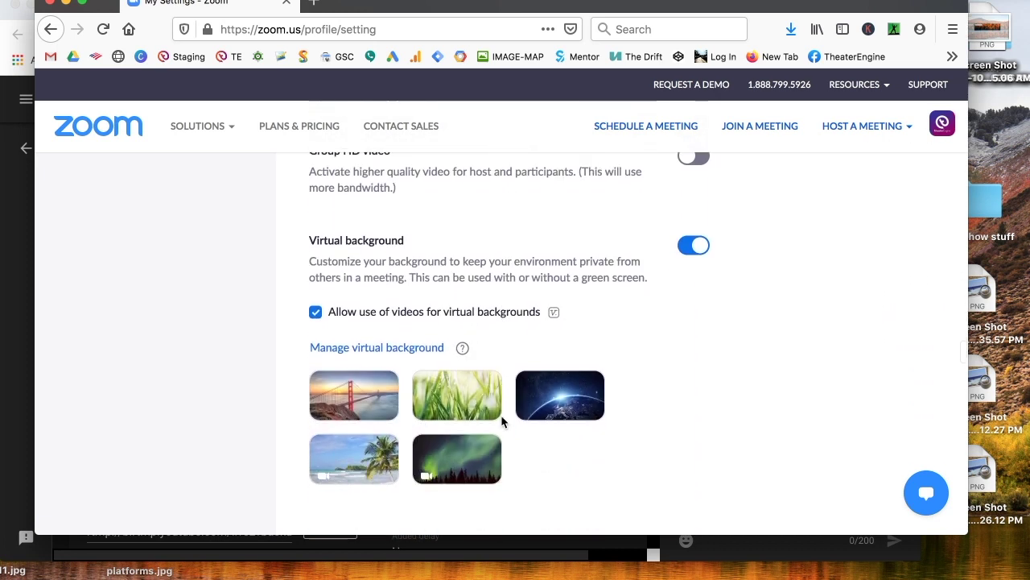
scroll(501, 420, "down", 15)
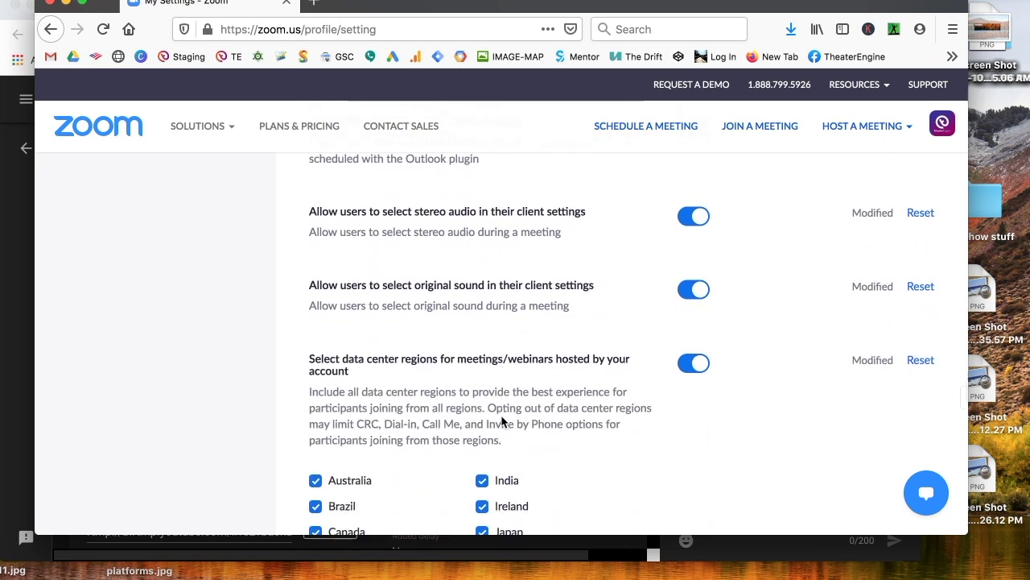
scroll(501, 416, "down", 6)
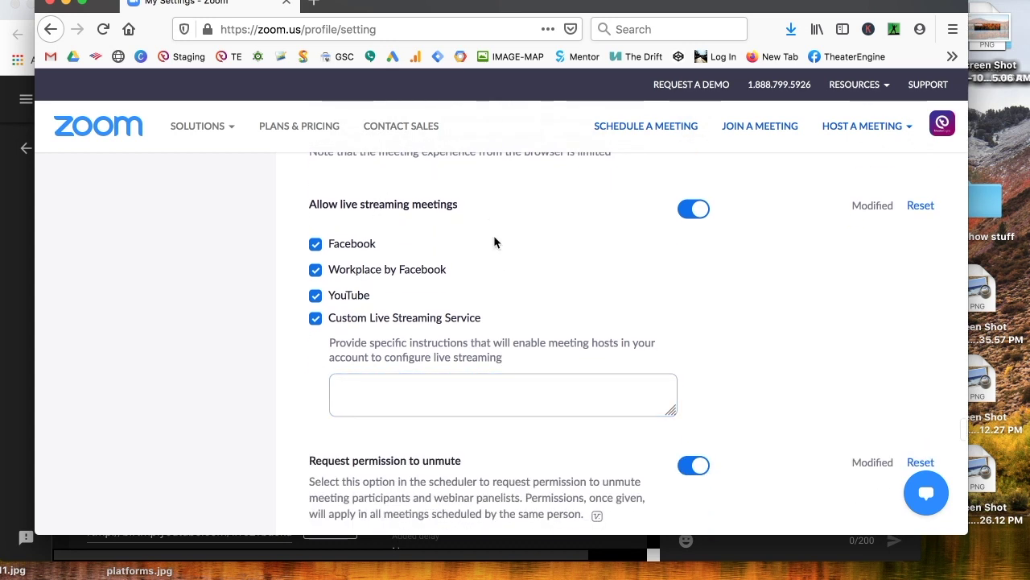
Turn the Allow live streaming meetings setting off and back on.
left_click(689, 211)
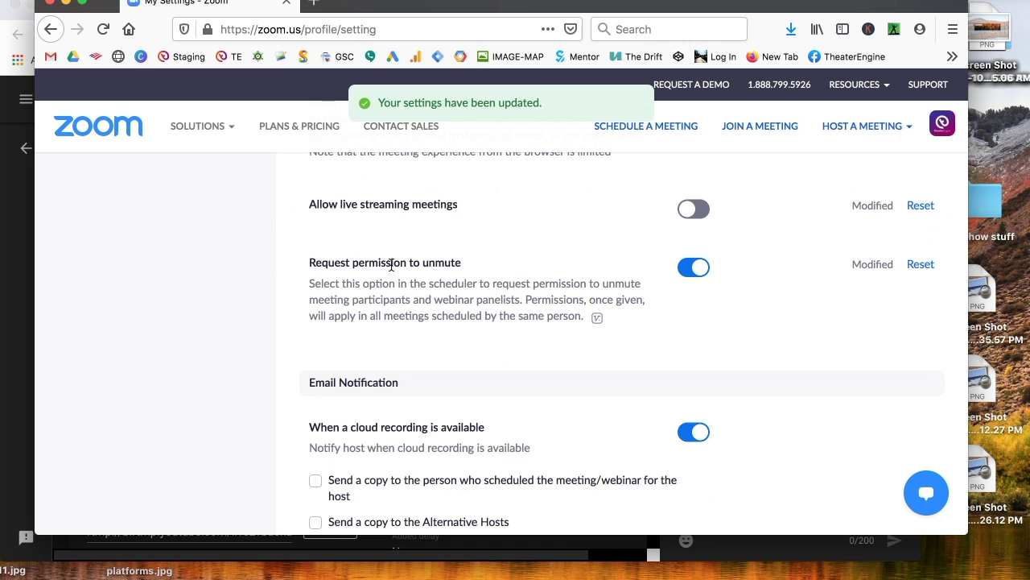
left_click(701, 209)
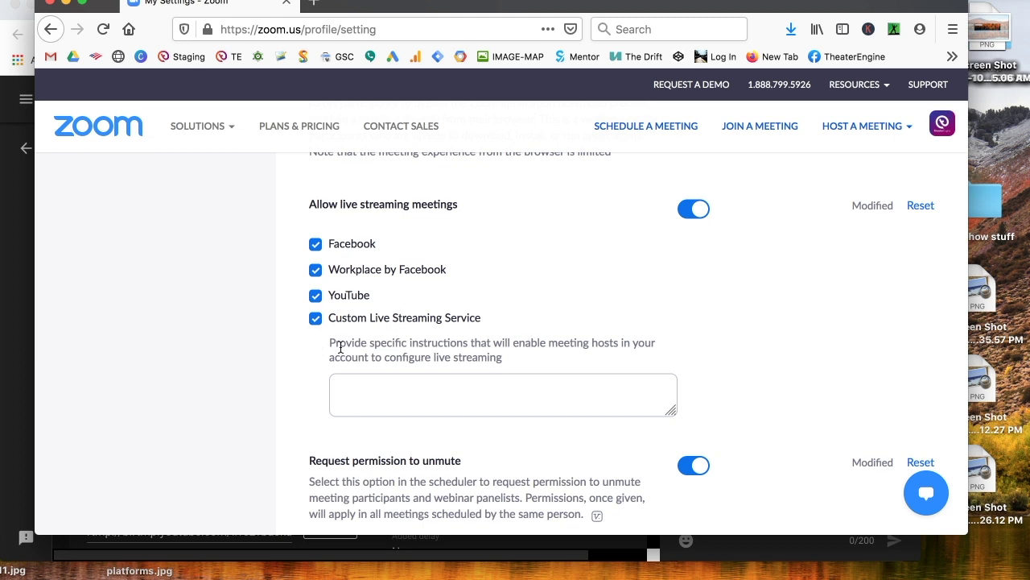
Start scheduling a new Zoom meeting with the topic Awesome Zoom show.
left_click(635, 131)
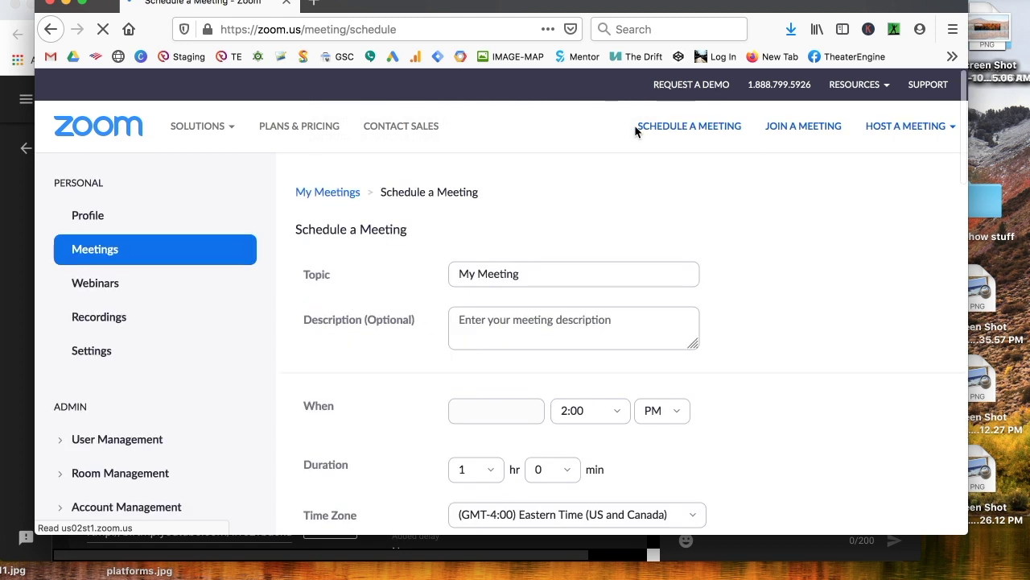
triple_click(472, 274)
type("Awe")
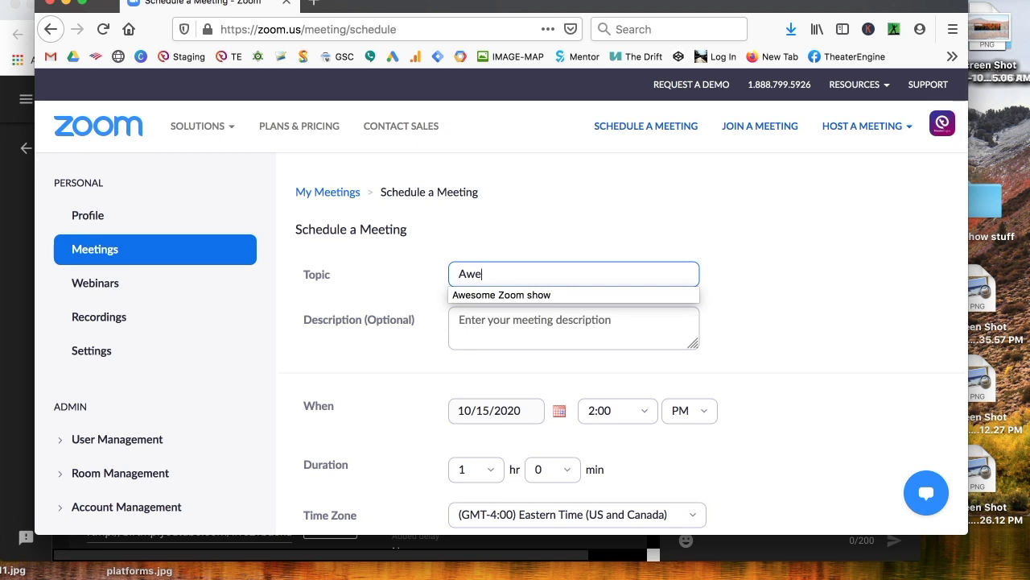
type("s")
left_click(501, 295)
Remove the meeting's passcode requirement and turn on video for both host and participants.
scroll(524, 346, "down", 2)
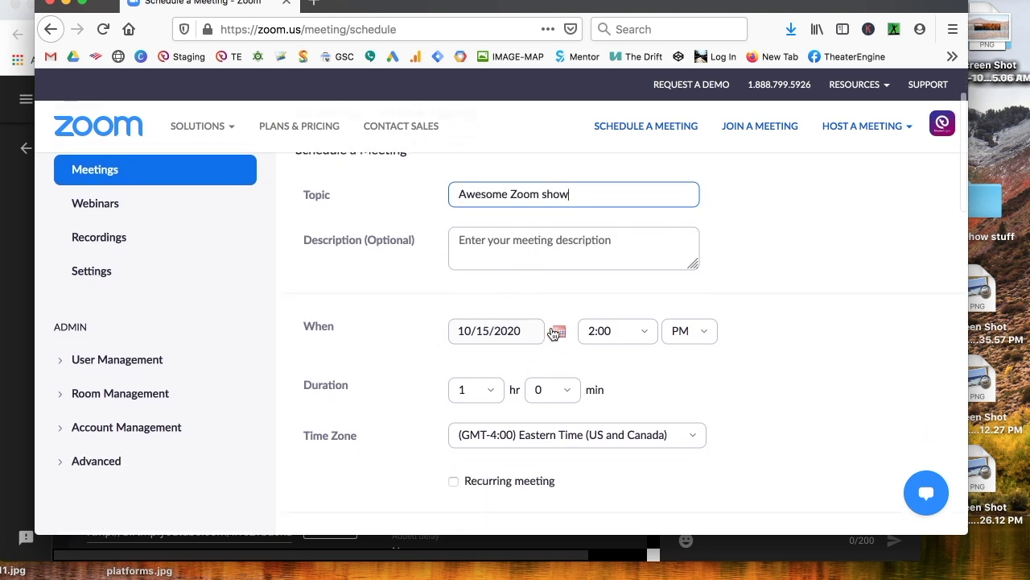
scroll(554, 334, "down", 1)
scroll(608, 350, "down", 2)
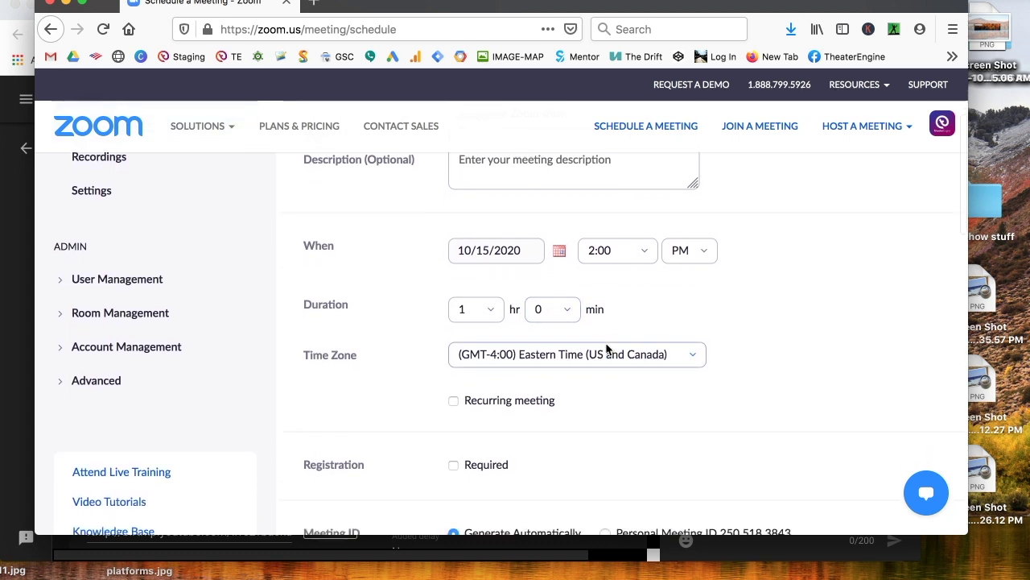
scroll(605, 342, "down", 2)
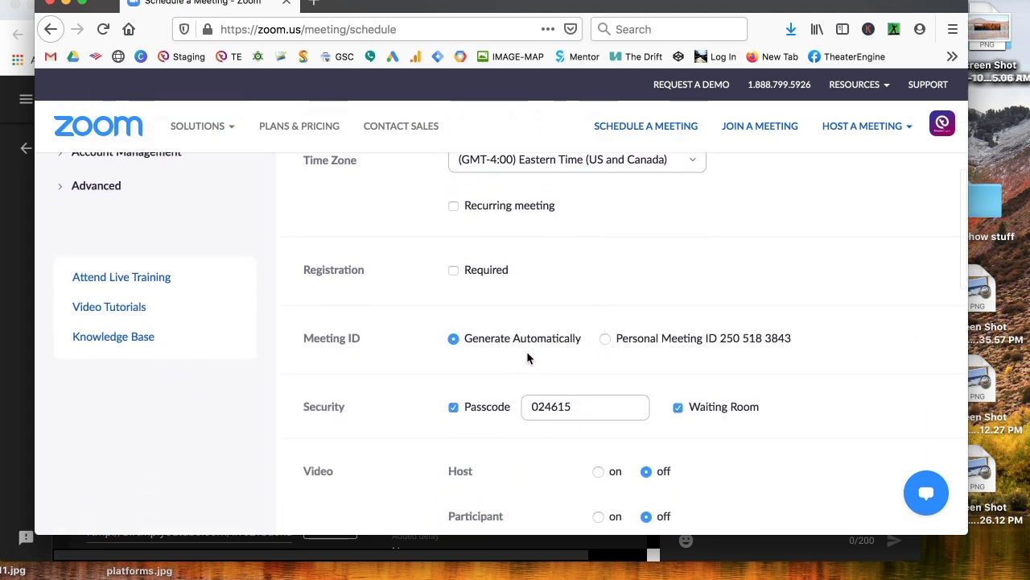
left_click(454, 394)
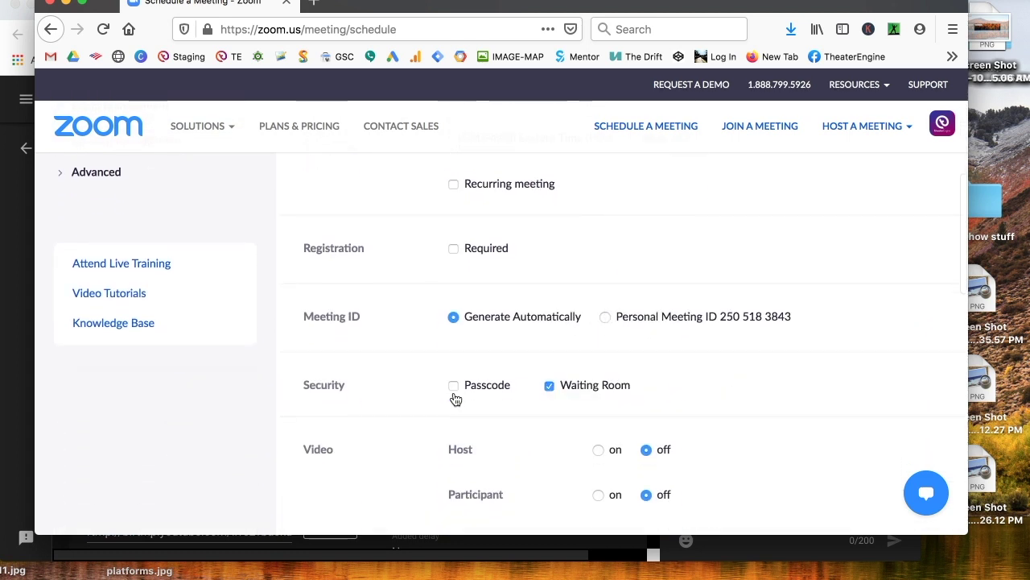
scroll(454, 398, "down", 2)
scroll(453, 395, "down", 3)
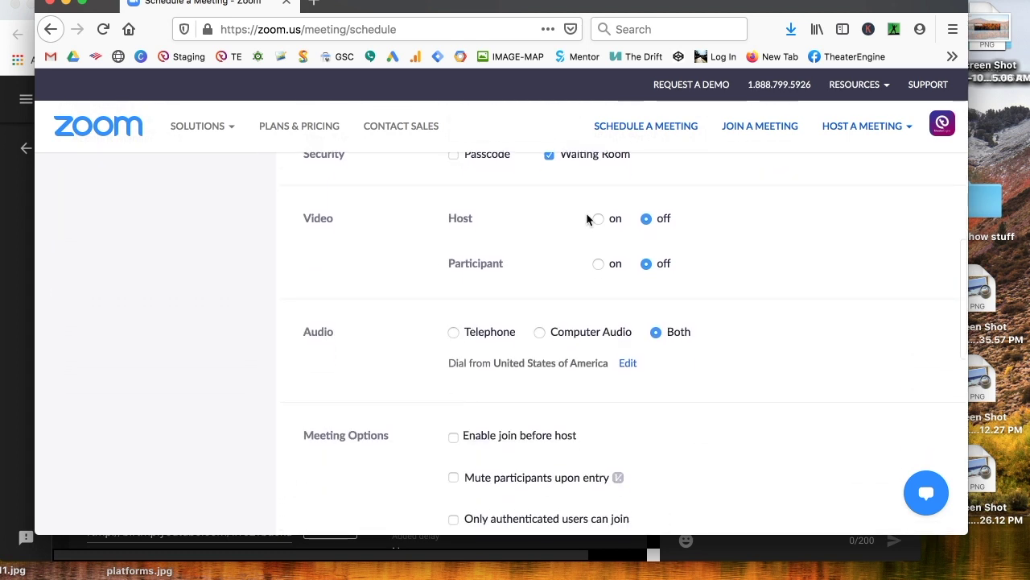
left_click(595, 264)
Allow participants to join before the host and save the scheduled meeting.
scroll(595, 264, "down", 4)
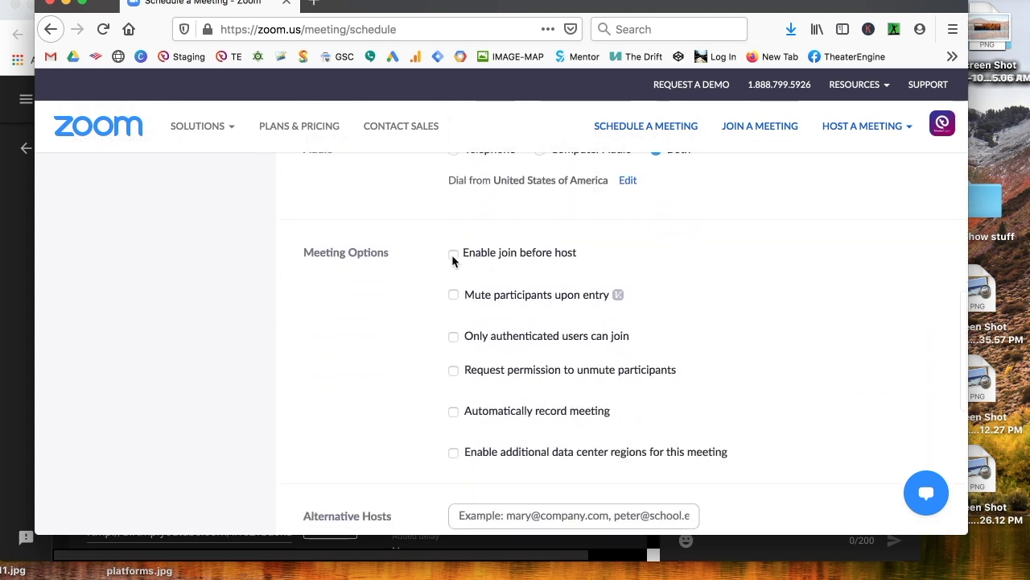
left_click(454, 254)
scroll(459, 290, "down", 4)
left_click(480, 412)
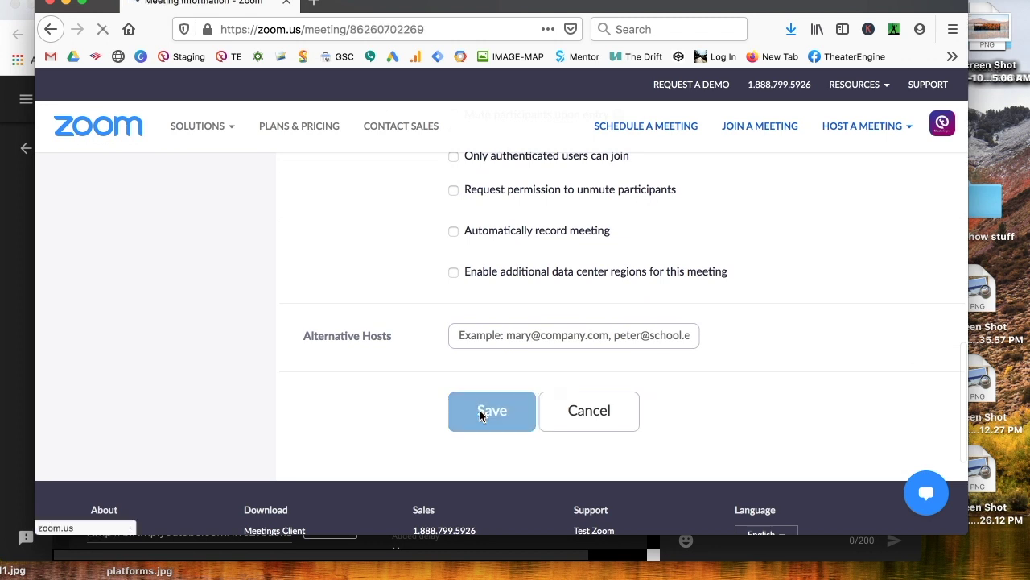
Review the saved meeting's security details, invite link and full invitation text, then close the invitation without copying it.
scroll(635, 481, "down", 3)
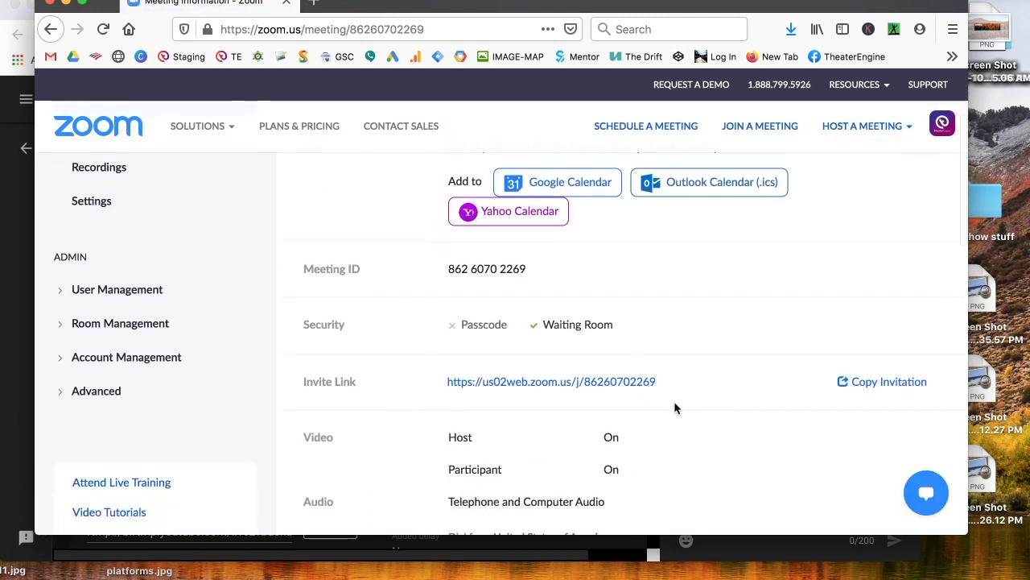
left_click(864, 379)
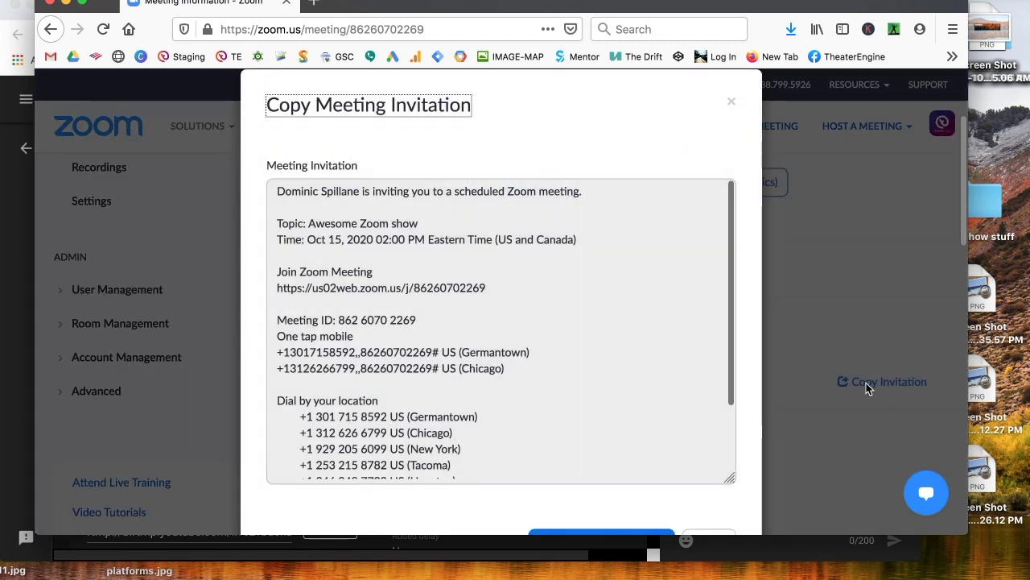
scroll(494, 402, "down", 3)
scroll(492, 396, "up", 3)
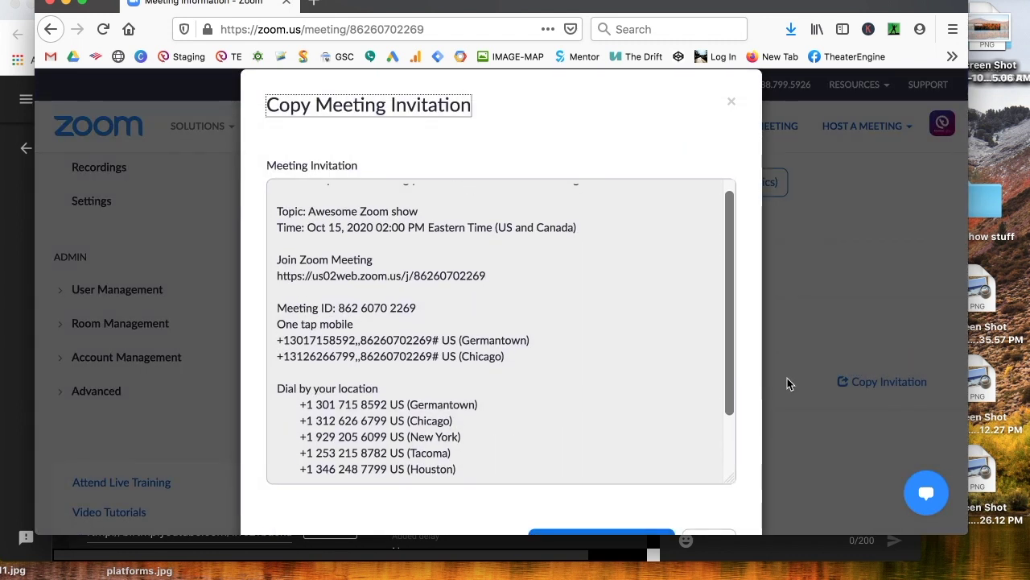
scroll(788, 377, "down", 3)
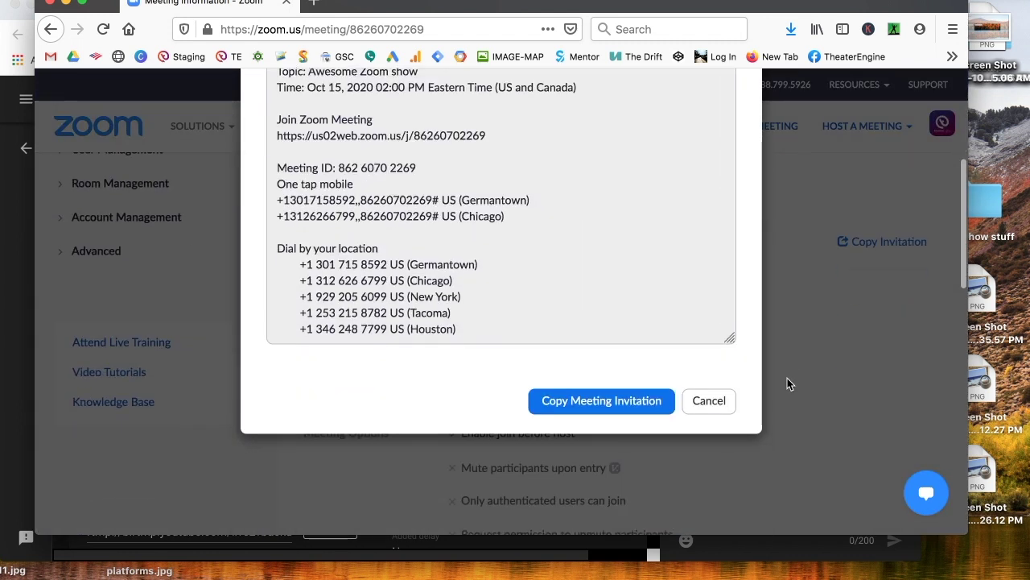
left_click(707, 400)
scroll(697, 318, "up", 1)
scroll(698, 321, "up", 1)
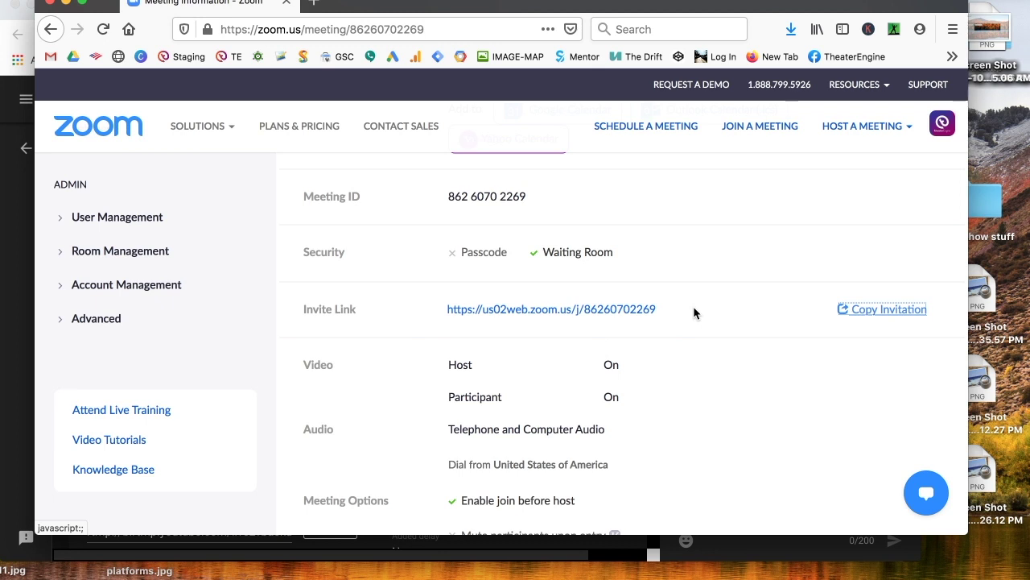
Start the meeting, join with computer audio and open the form for going live on a custom live streaming service.
scroll(694, 310, "up", 5)
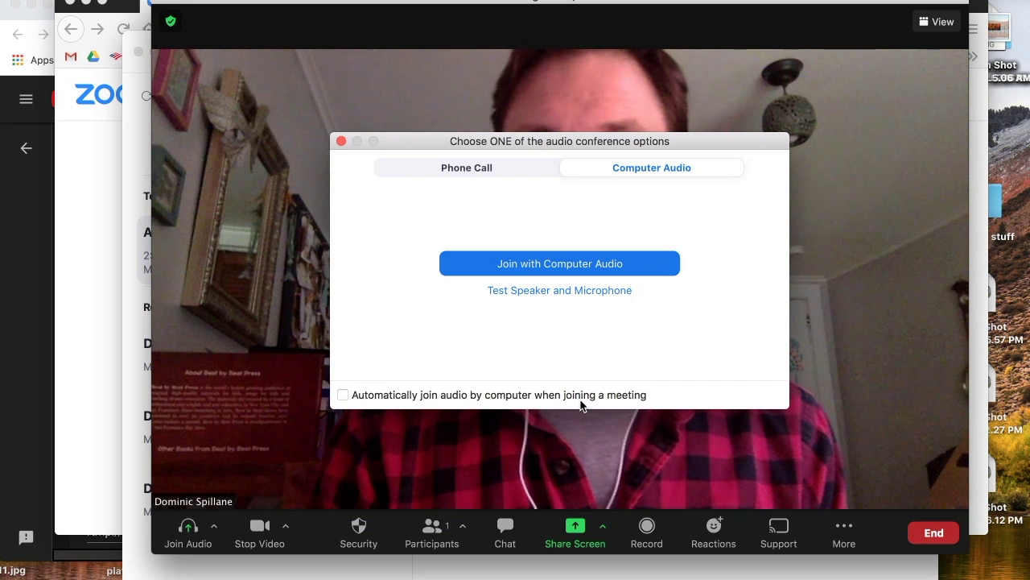
left_click(583, 263)
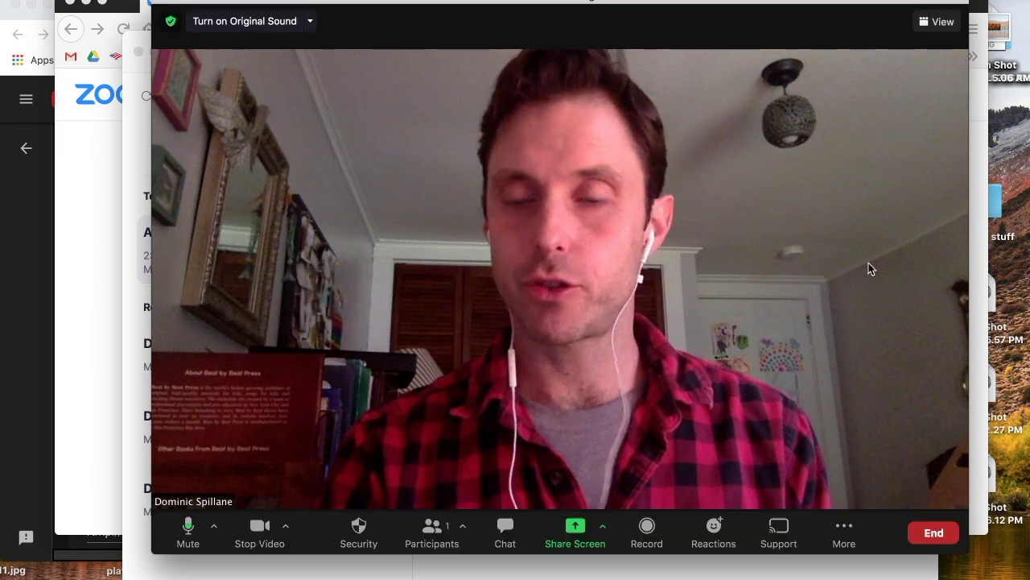
left_click(843, 533)
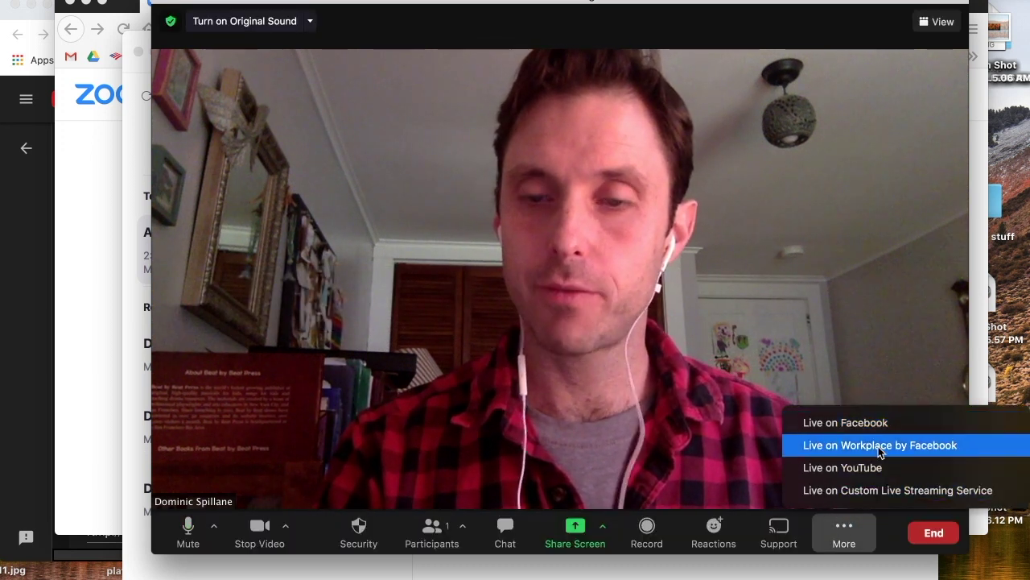
left_click(913, 491)
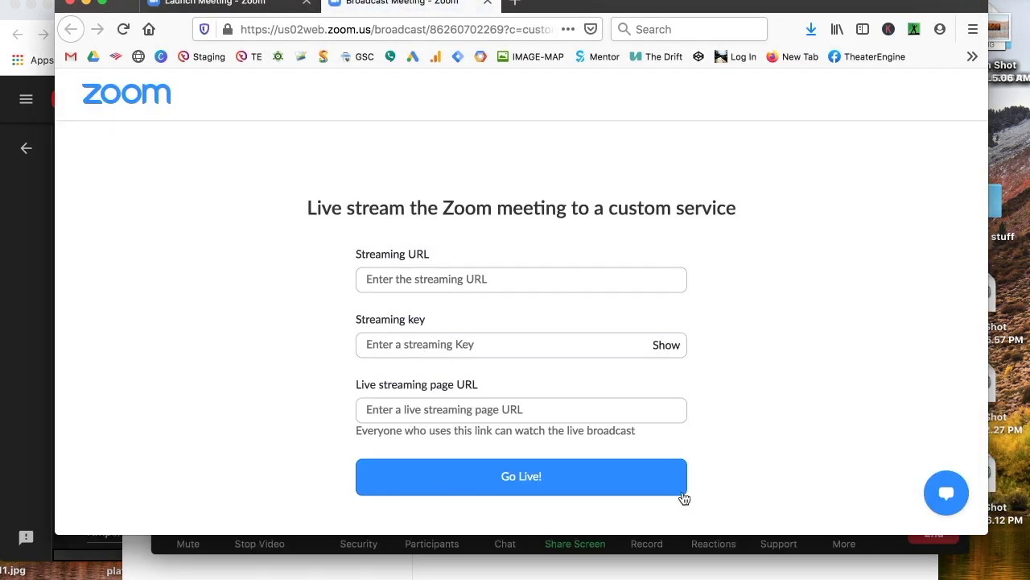
Move the Zoom streaming form aside, switch to Chrome and close the YouTube Studio and watch page tabs.
left_click_drag(679, 8, 720, 8)
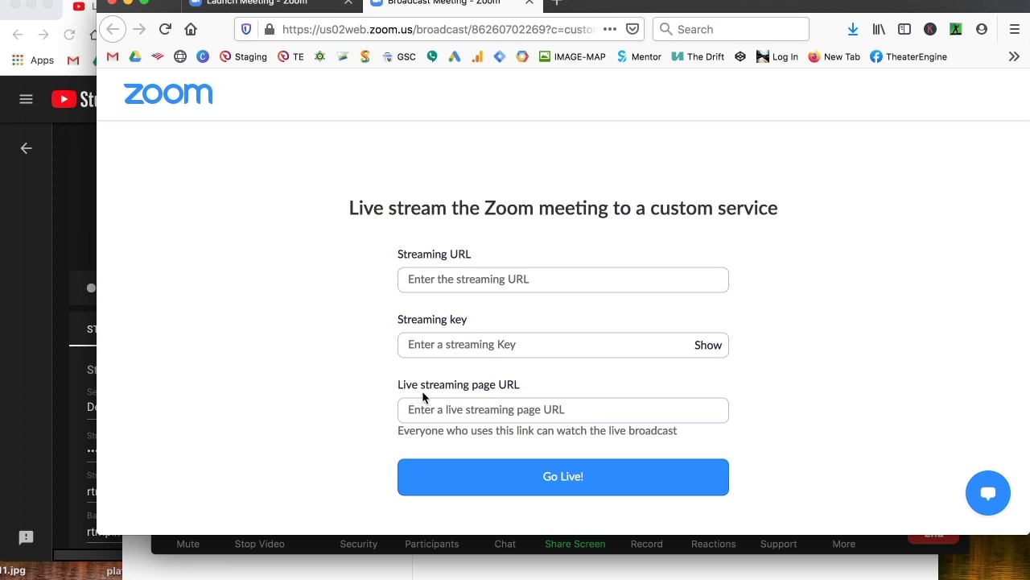
left_click_drag(174, 8, 220, 8)
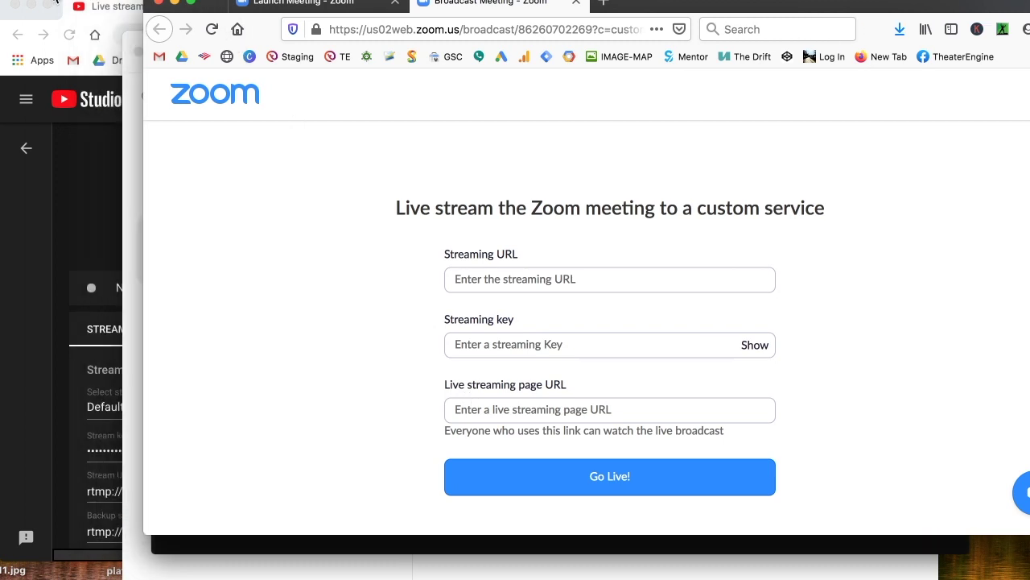
left_click(55, 3)
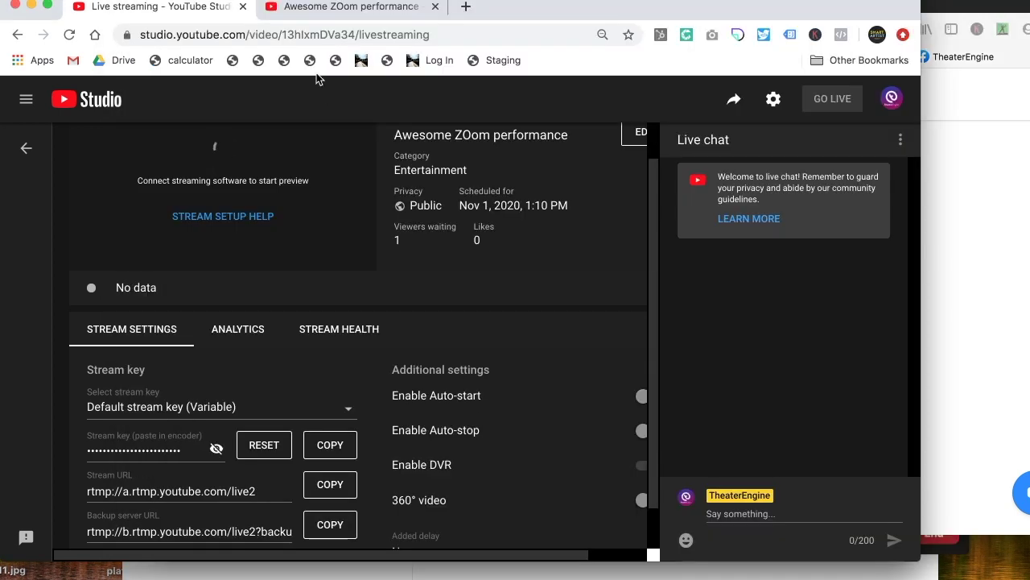
left_click(242, 6)
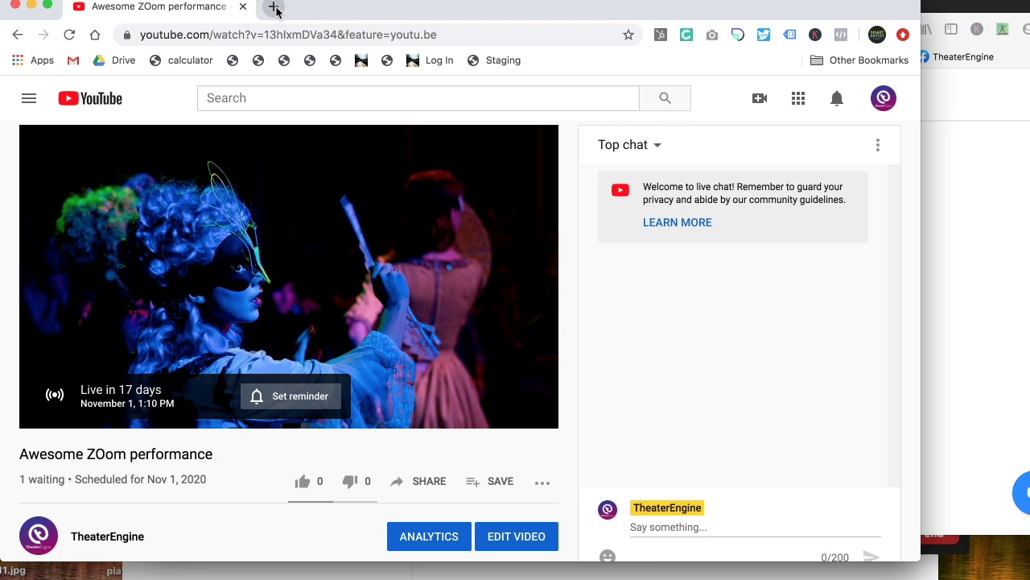
left_click(241, 7)
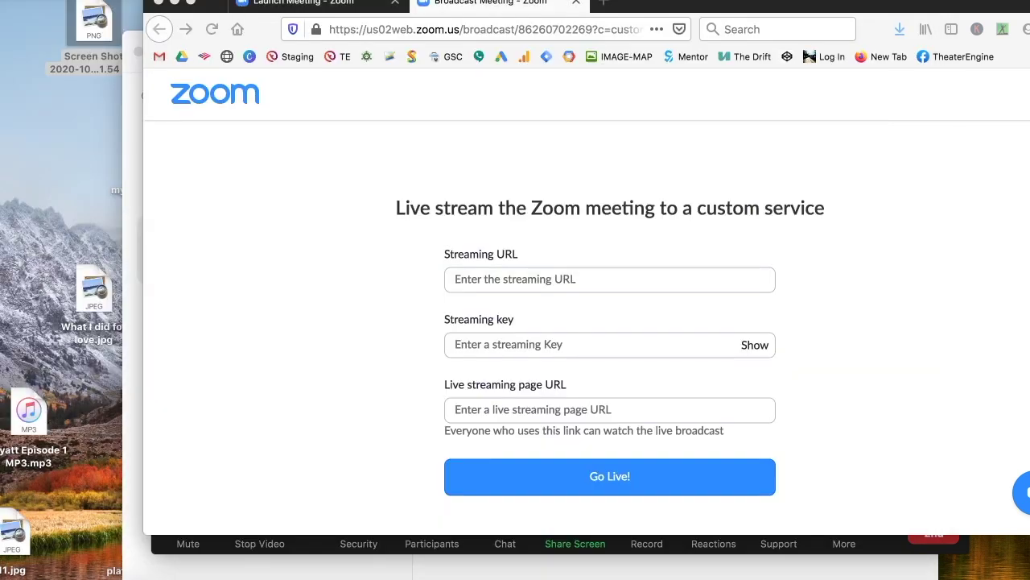
Open a new Chrome window and load youtube.com.
left_click(178, 574)
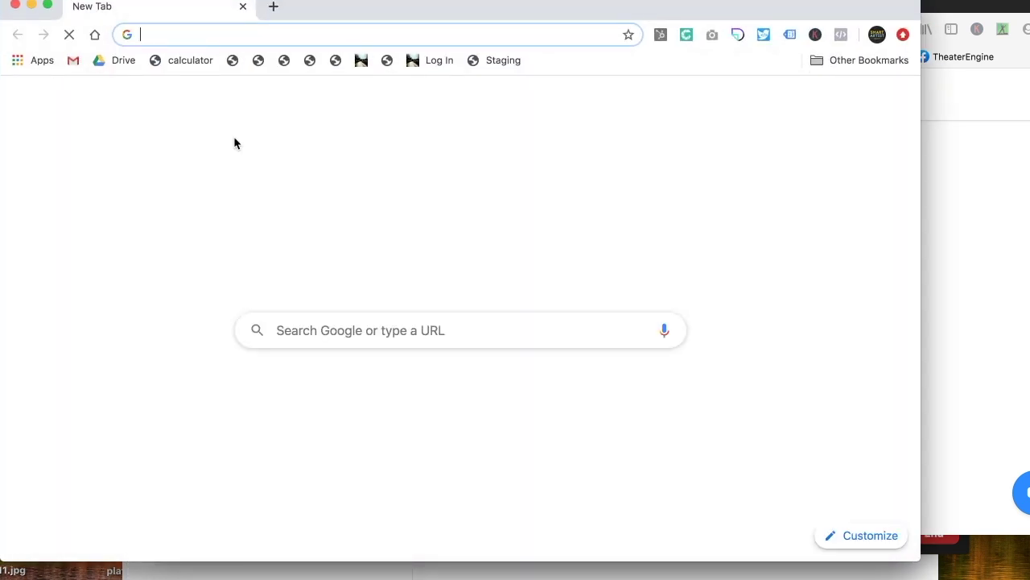
type("you")
key("Return")
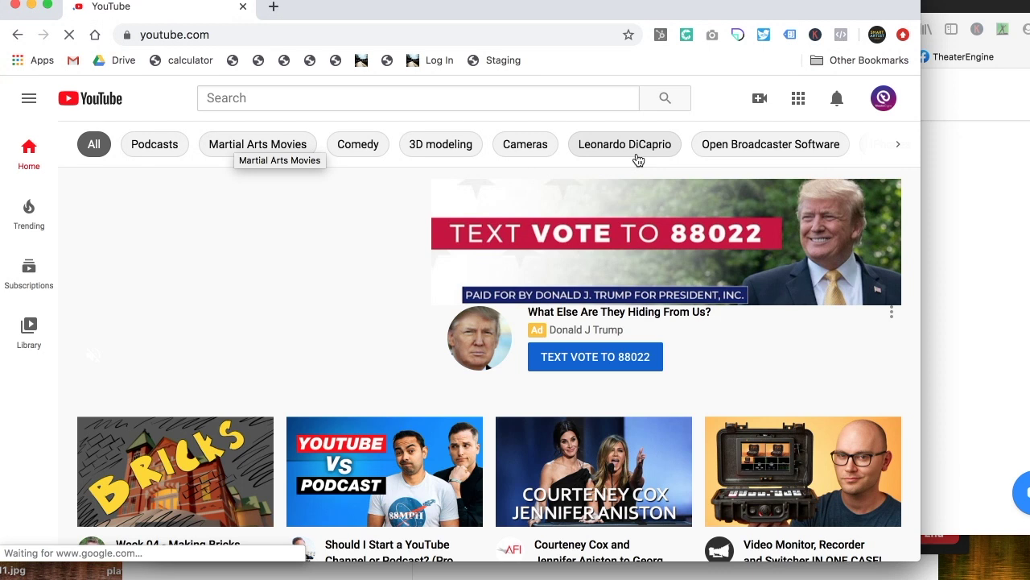
Choose YouTube's Go live option to bring up the TheaterEngine channel's upcoming live streams in YouTube Studio.
left_click(888, 100)
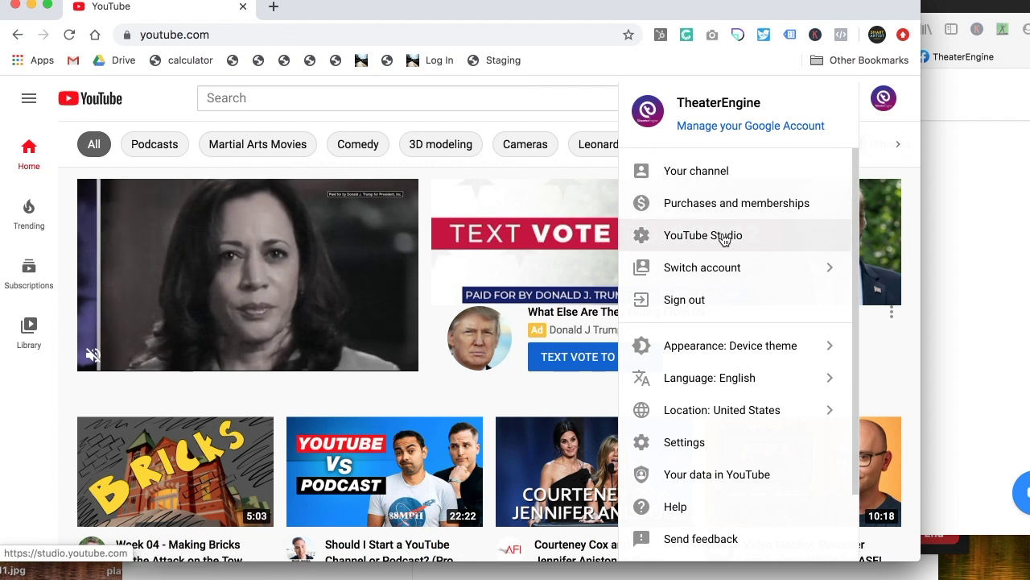
left_click(601, 86)
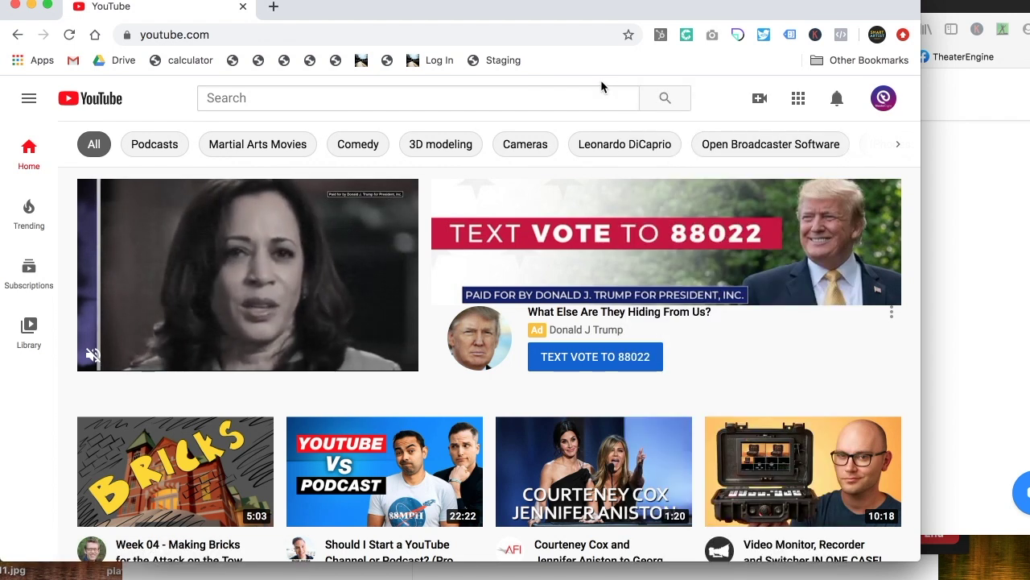
left_click(760, 100)
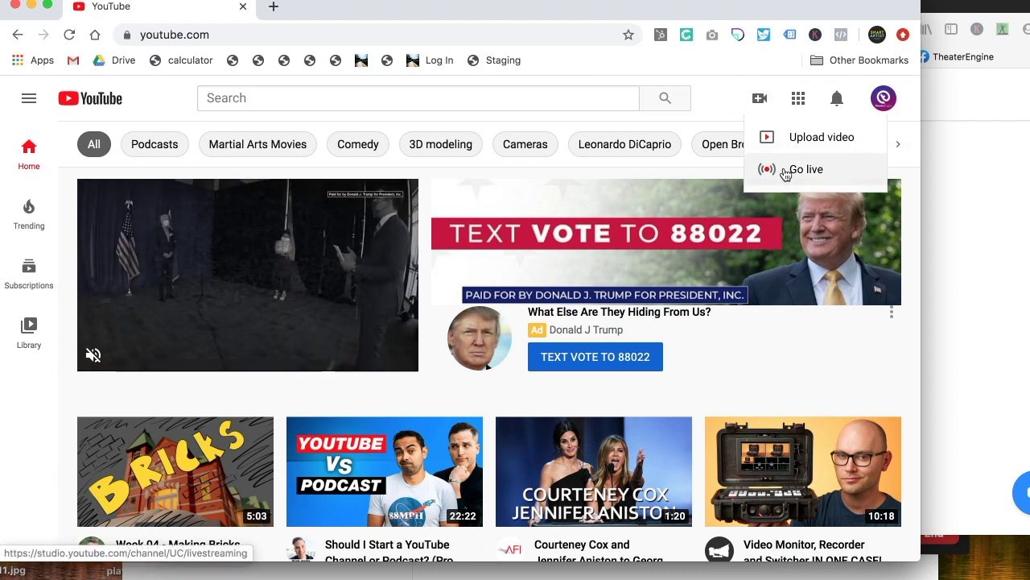
left_click(786, 173)
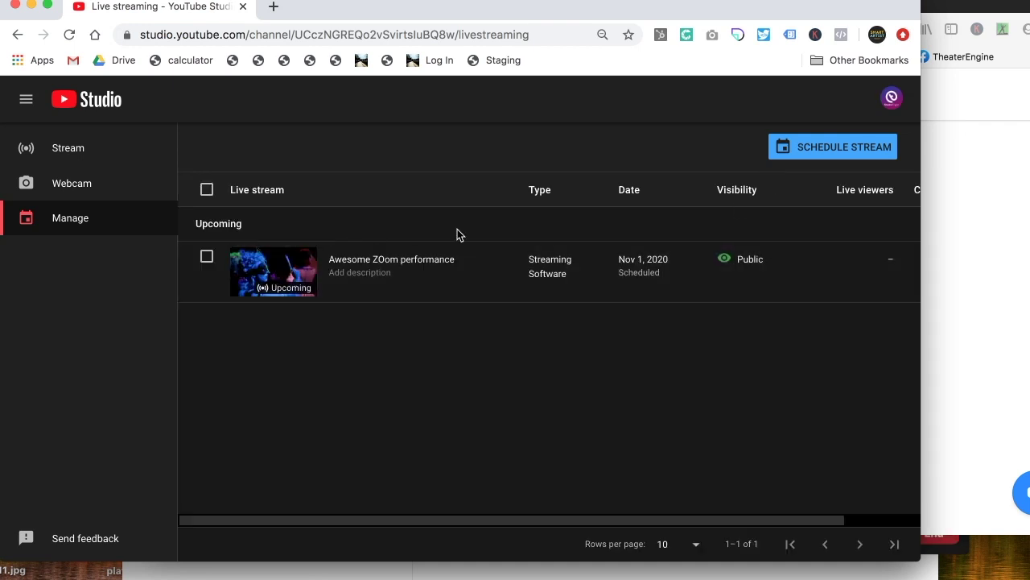
Copy the shareable link of the upcoming Awesome ZOom performance stream into the Live streaming page URL field of Zoom's form in Firefox.
left_click(926, 375)
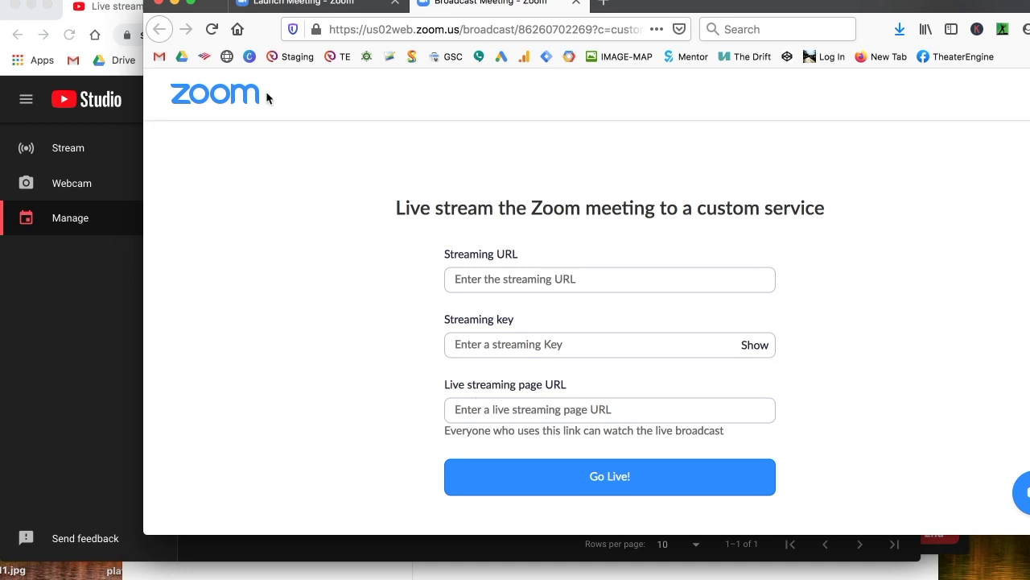
left_click_drag(211, 5, 328, 5)
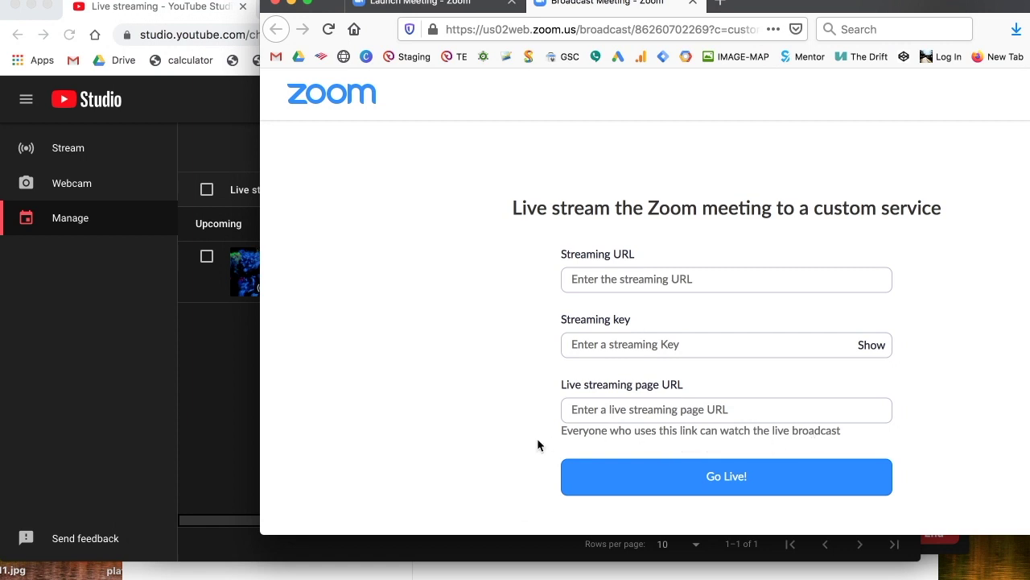
left_click(224, 368)
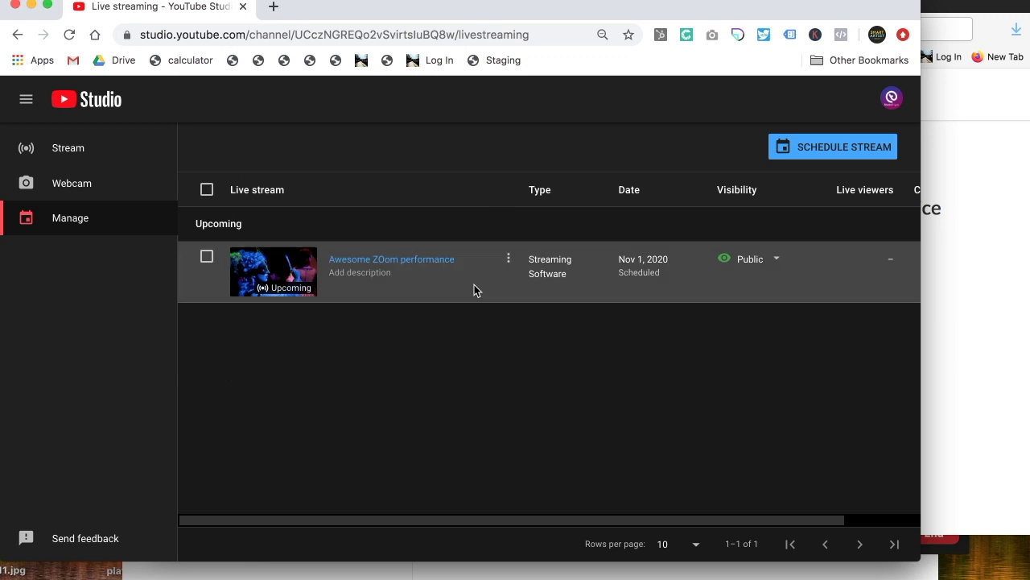
left_click(507, 261)
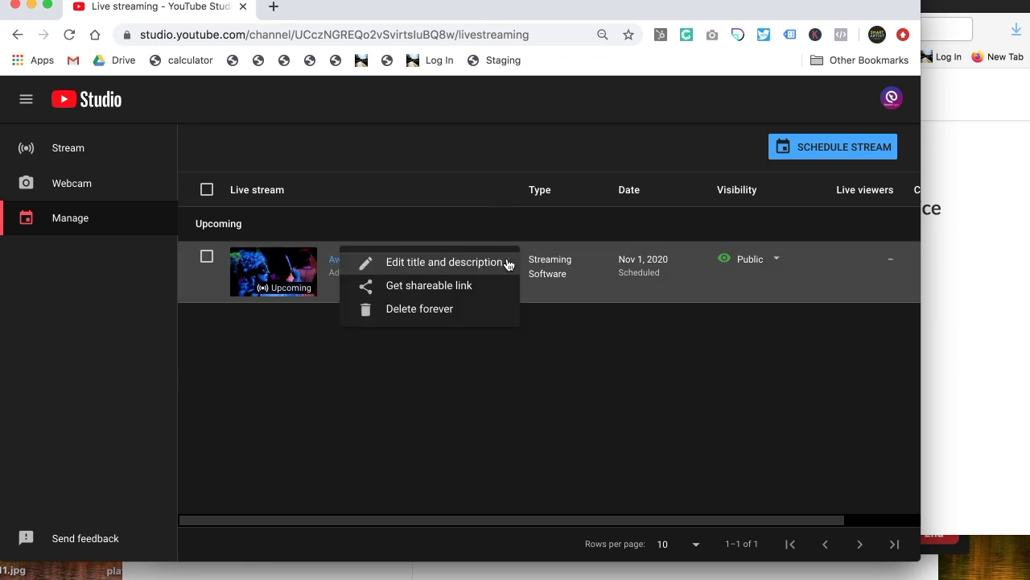
left_click(471, 288)
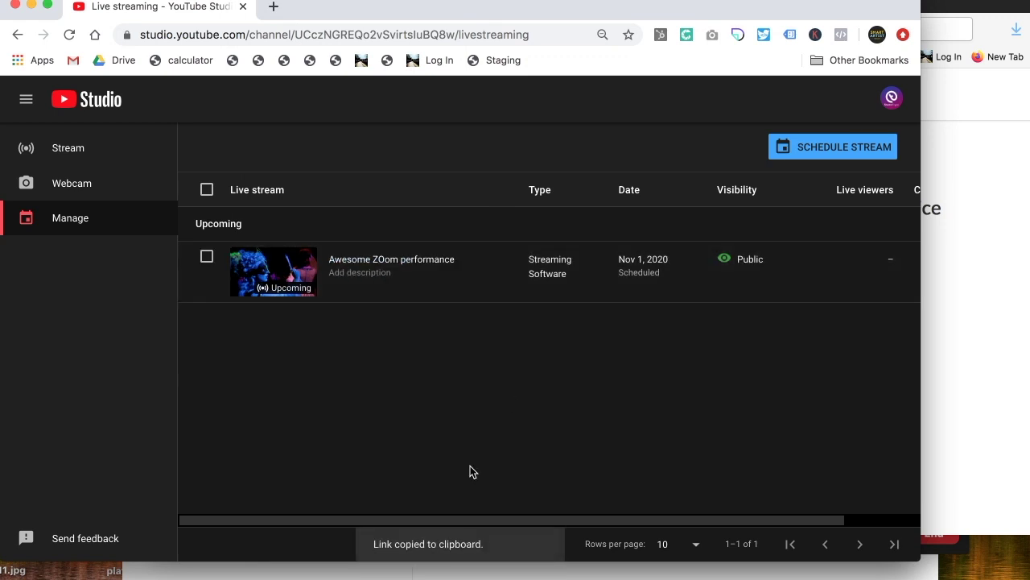
left_click(936, 464)
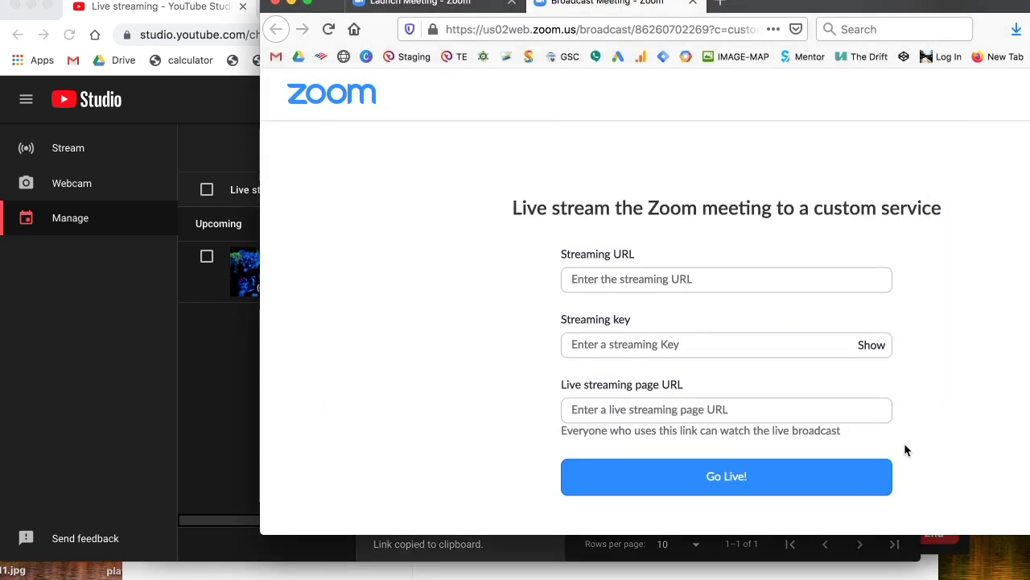
left_click(714, 408)
key("super+v")
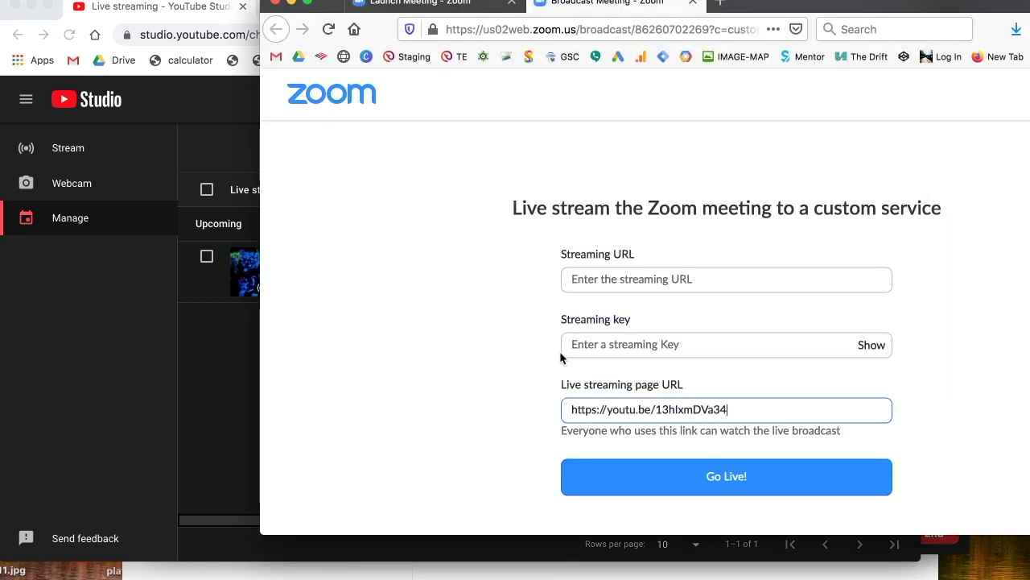
Open the Awesome ZOom performance stream in YouTube Studio and copy its Stream URL into Zoom's Streaming URL field.
left_click(225, 371)
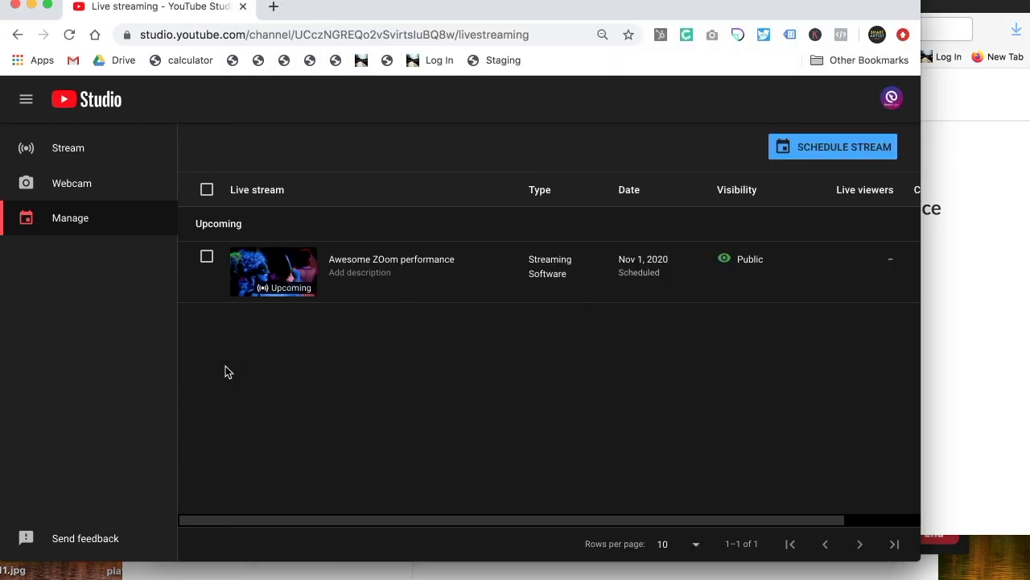
left_click(369, 262)
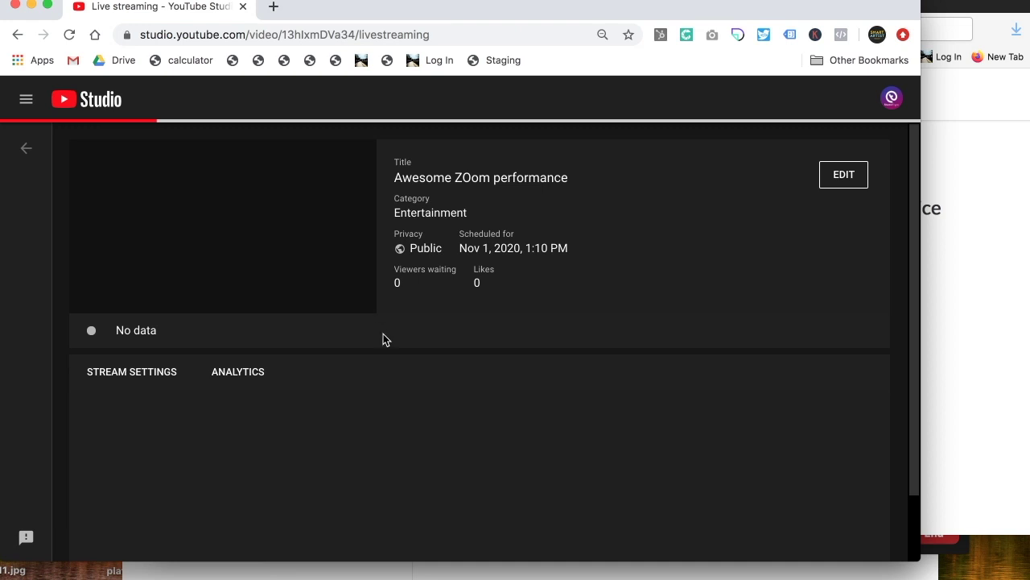
scroll(383, 333, "down", 3)
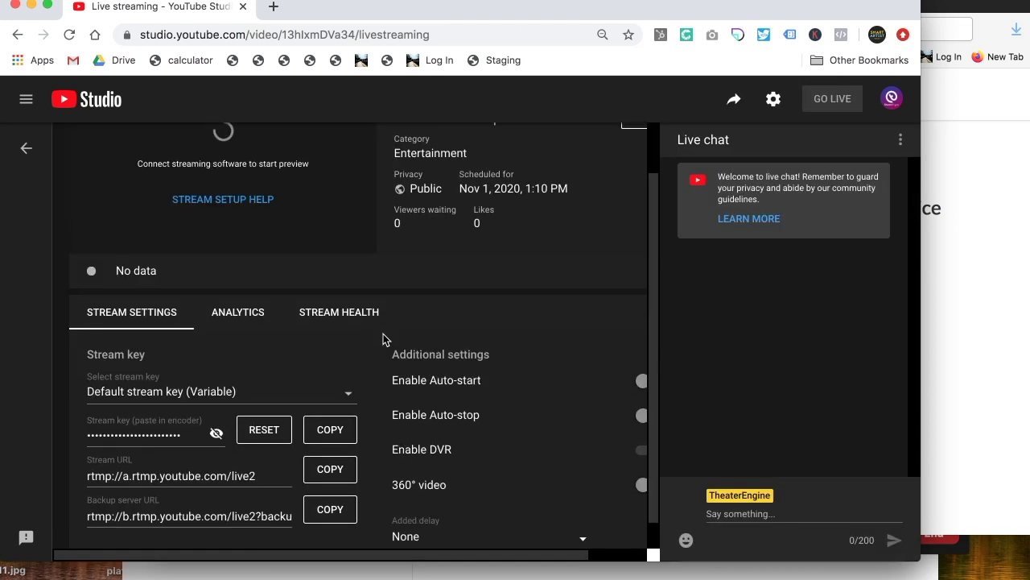
scroll(384, 333, "up", 1)
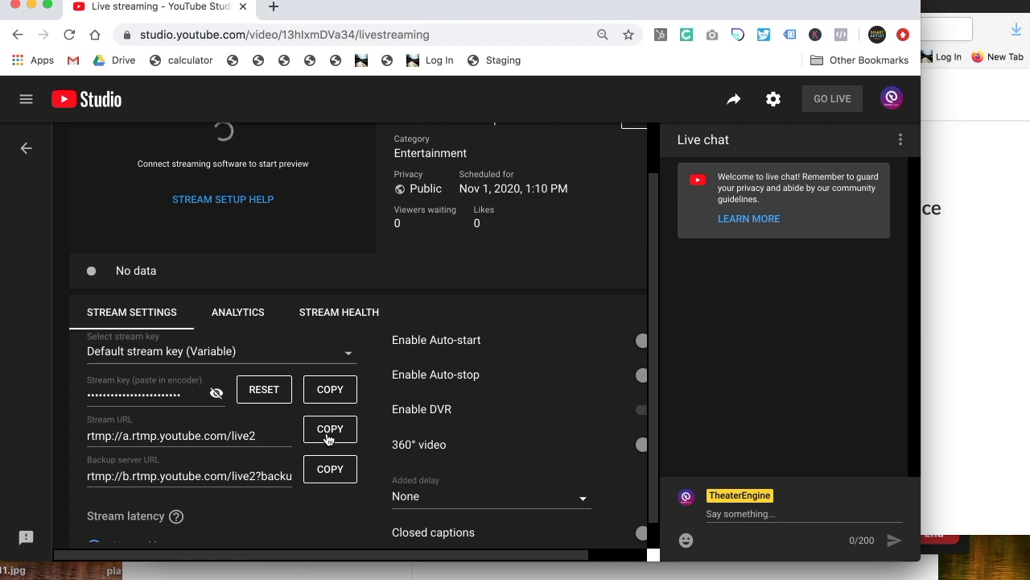
left_click(329, 430)
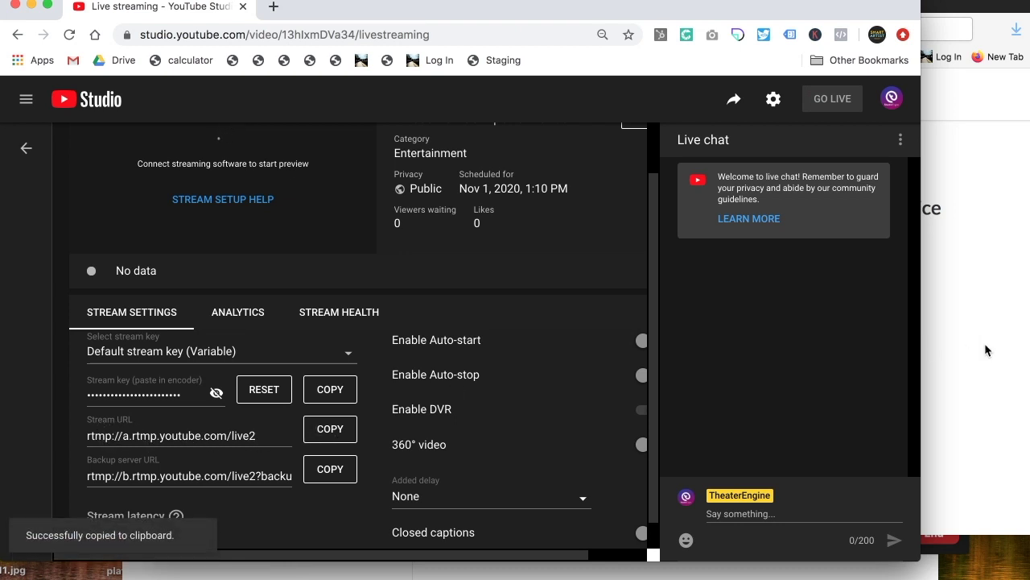
left_click(967, 398)
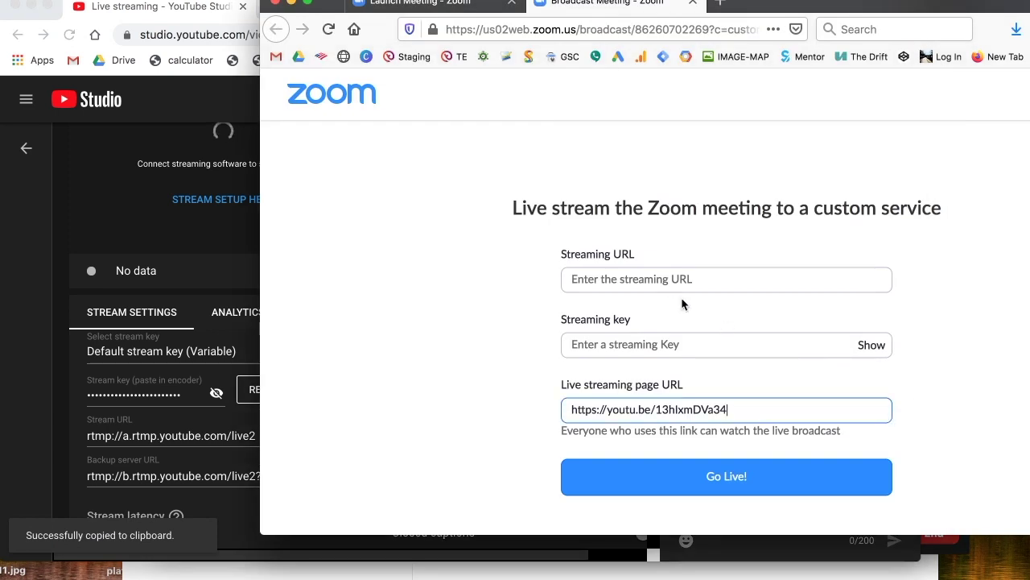
left_click(667, 279)
key("super+v")
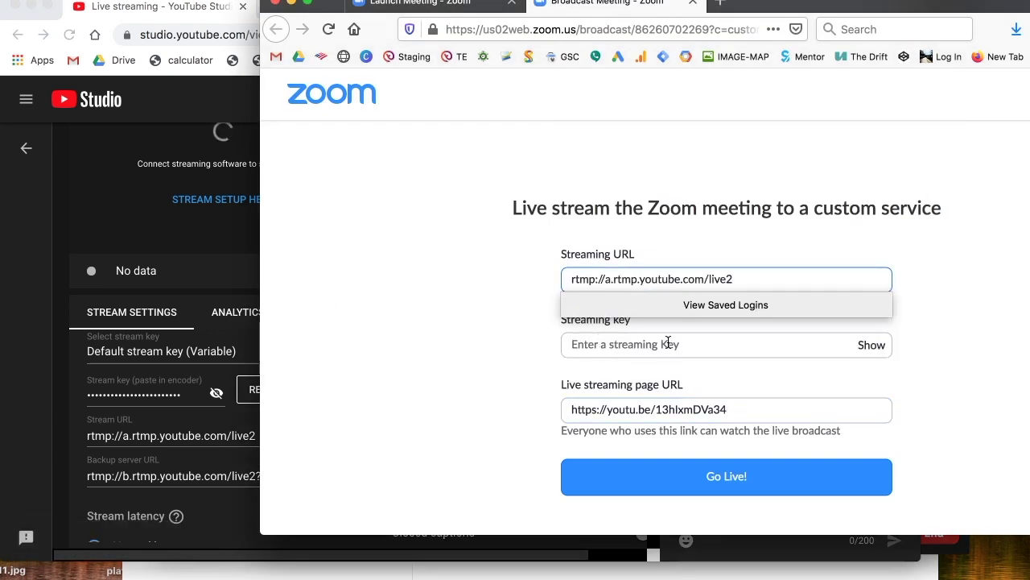
Copy the YouTube stream key into Zoom's Streaming key field, start the Zoom broadcast and decline saving the login.
left_click(238, 326)
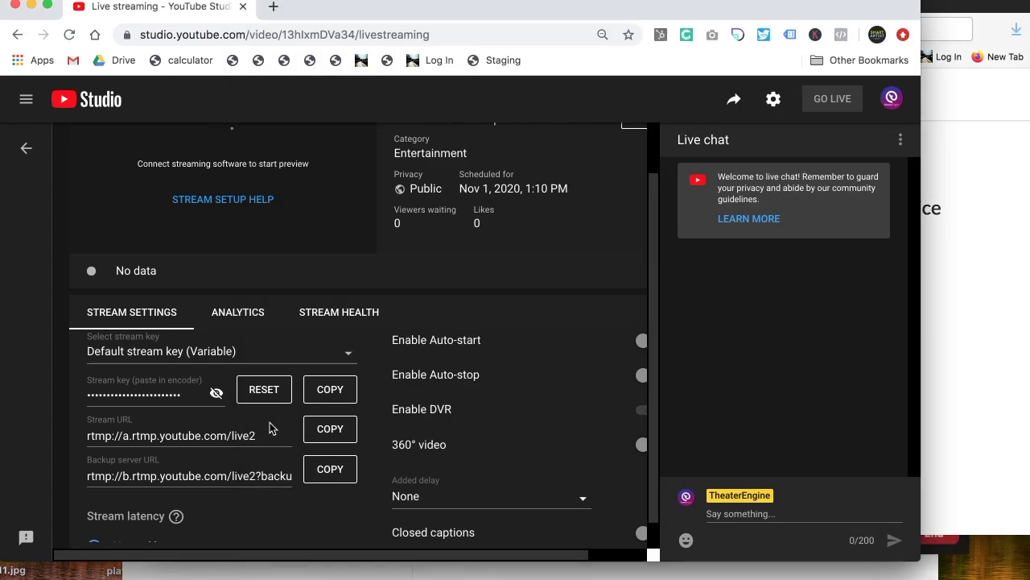
left_click(330, 396)
left_click(940, 337)
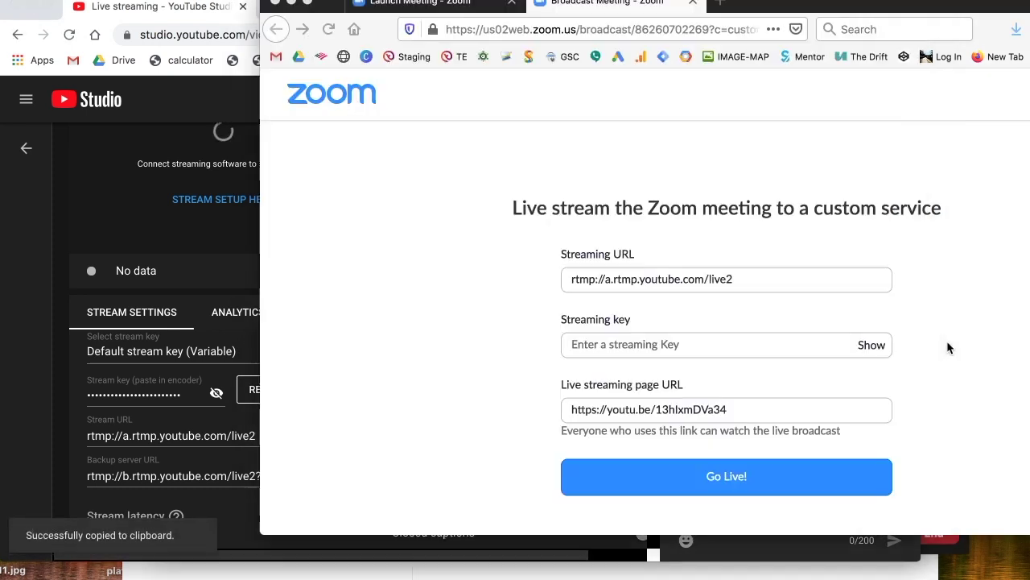
left_click(657, 345)
key("ctrl+v")
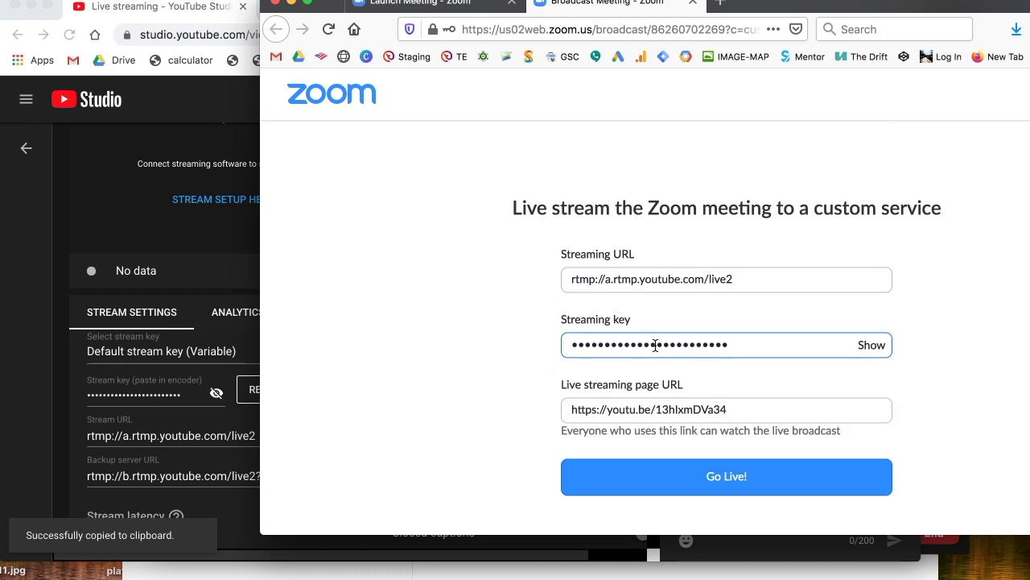
left_click(703, 481)
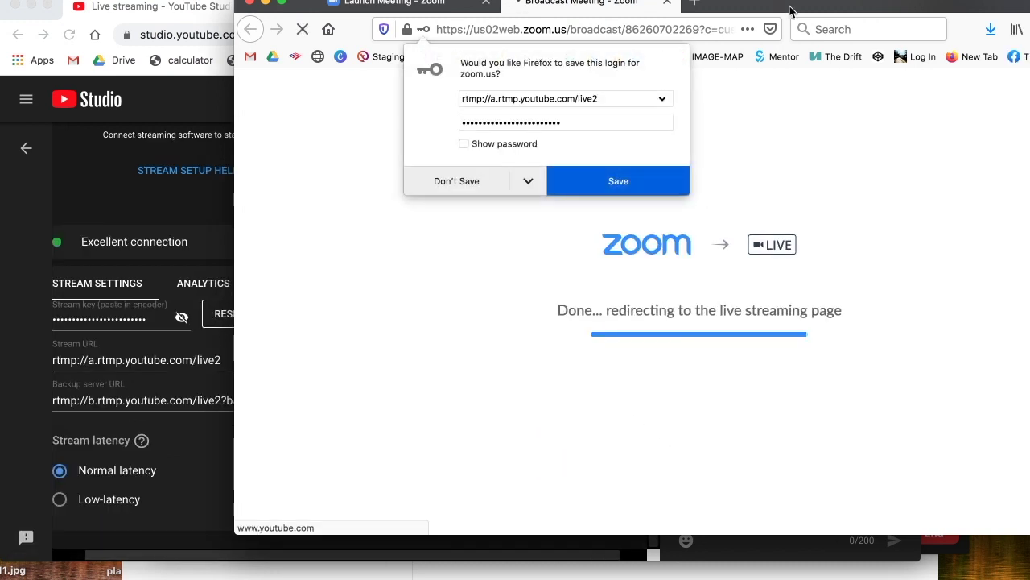
left_click(466, 181)
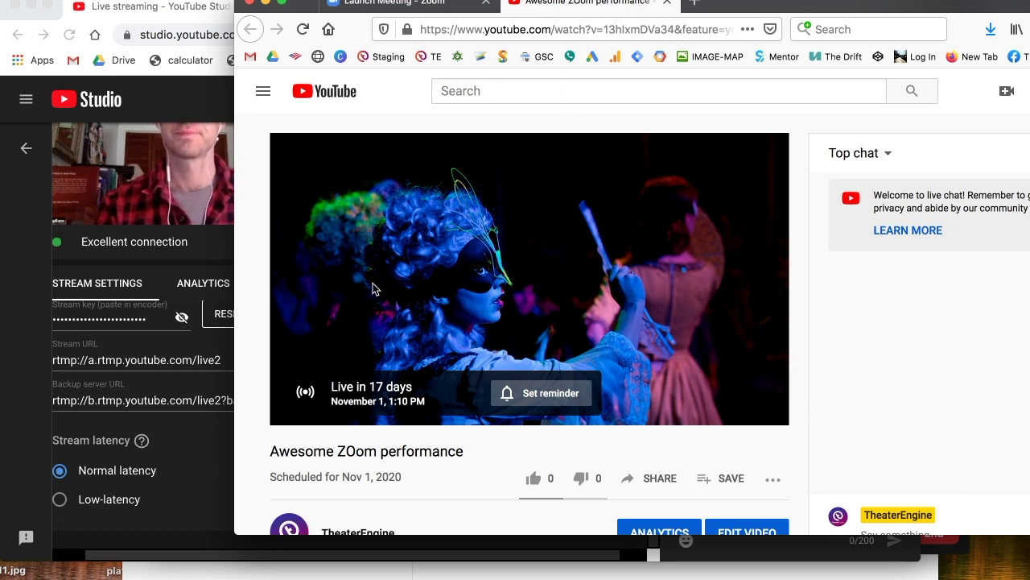
Check the incoming Zoom preview in YouTube Studio against the public watch page and take the stream live.
left_click(36, 316)
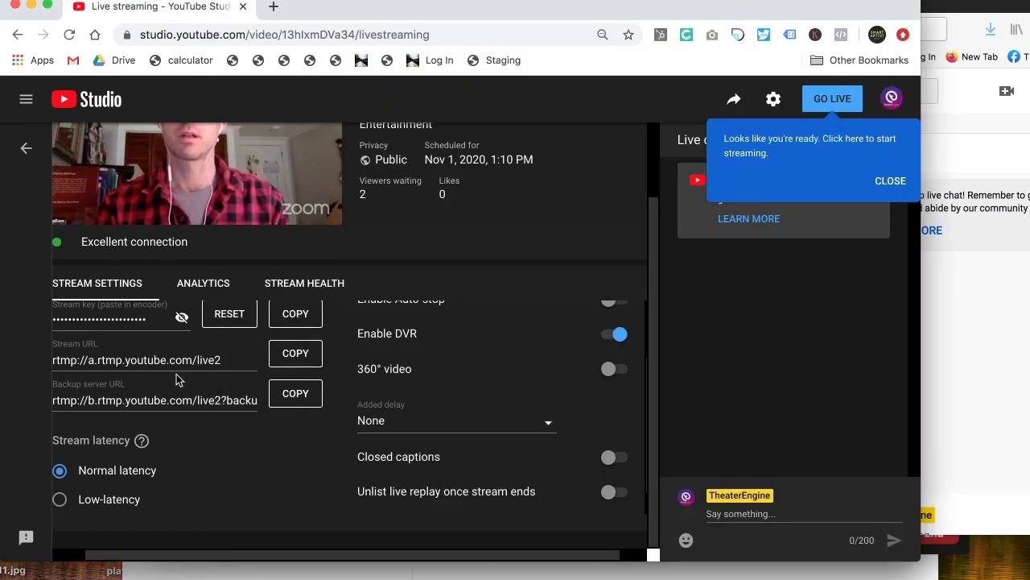
scroll(176, 373, "up", 2)
scroll(426, 261, "up", 1)
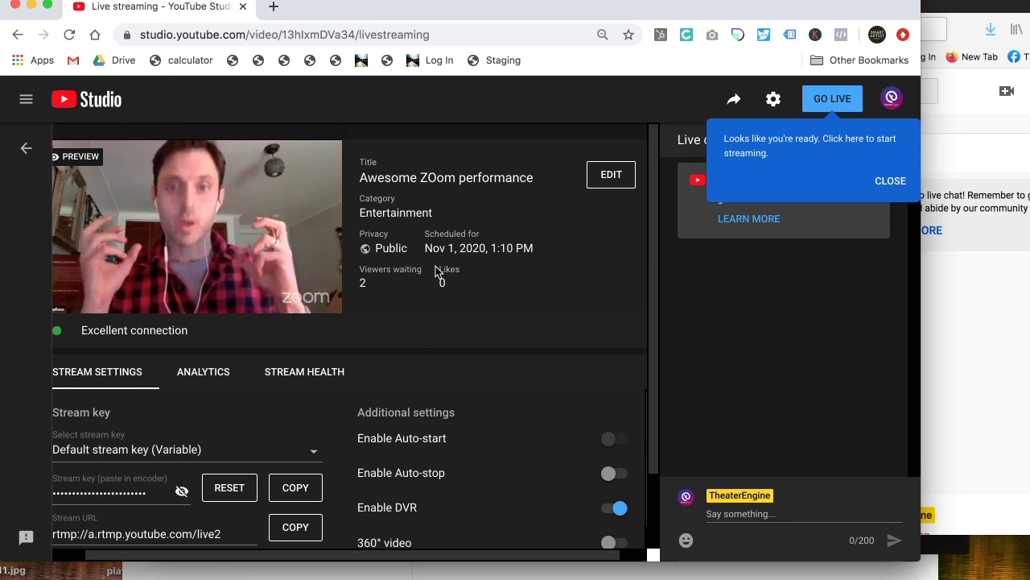
mouse_move(292, 304)
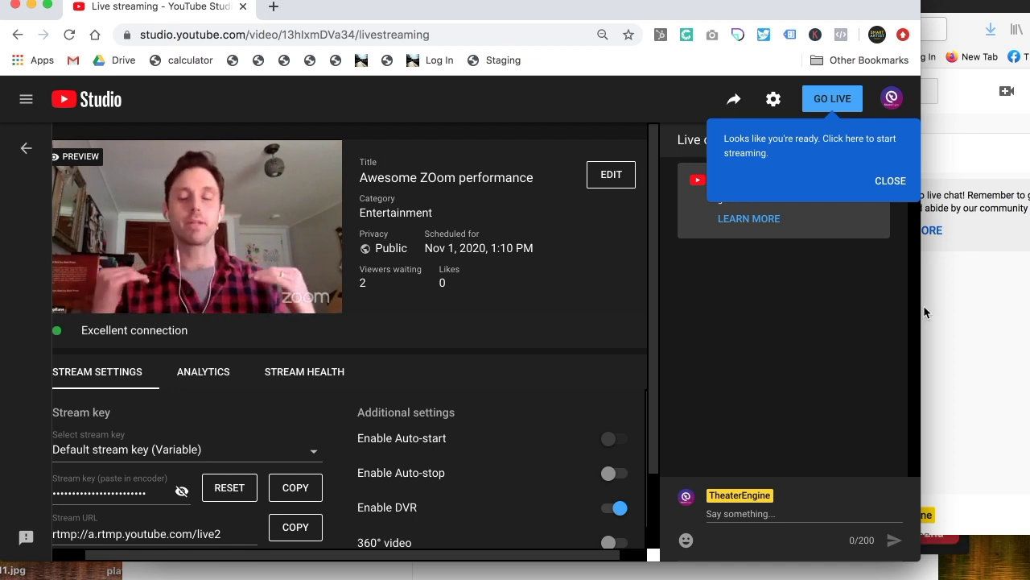
left_click(954, 338)
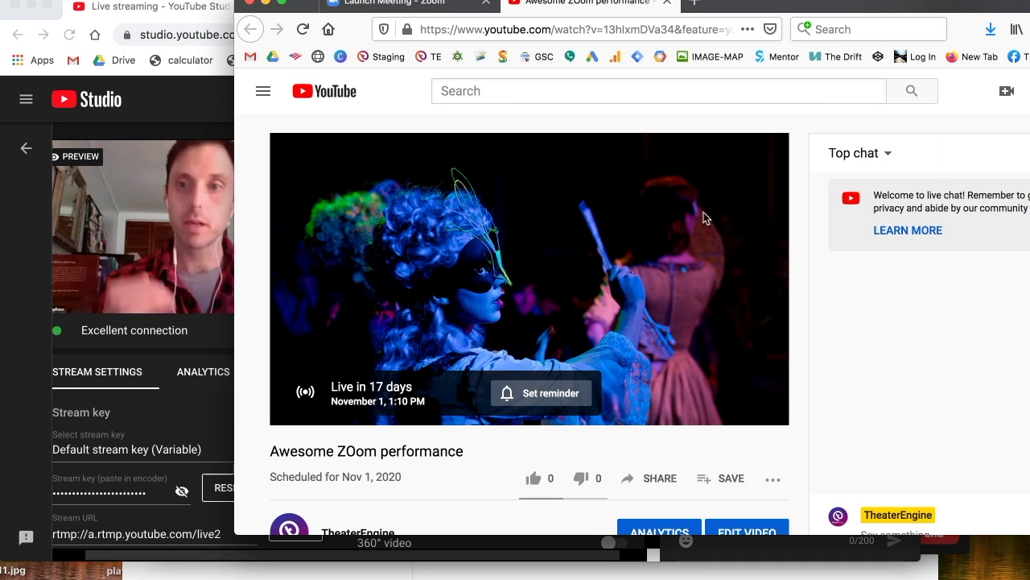
left_click(209, 129)
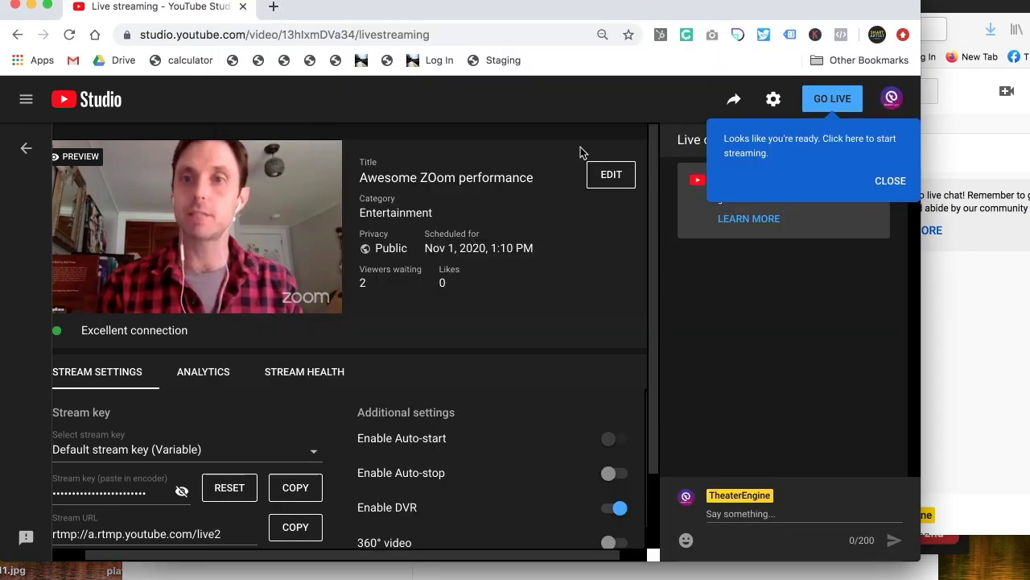
left_click(808, 105)
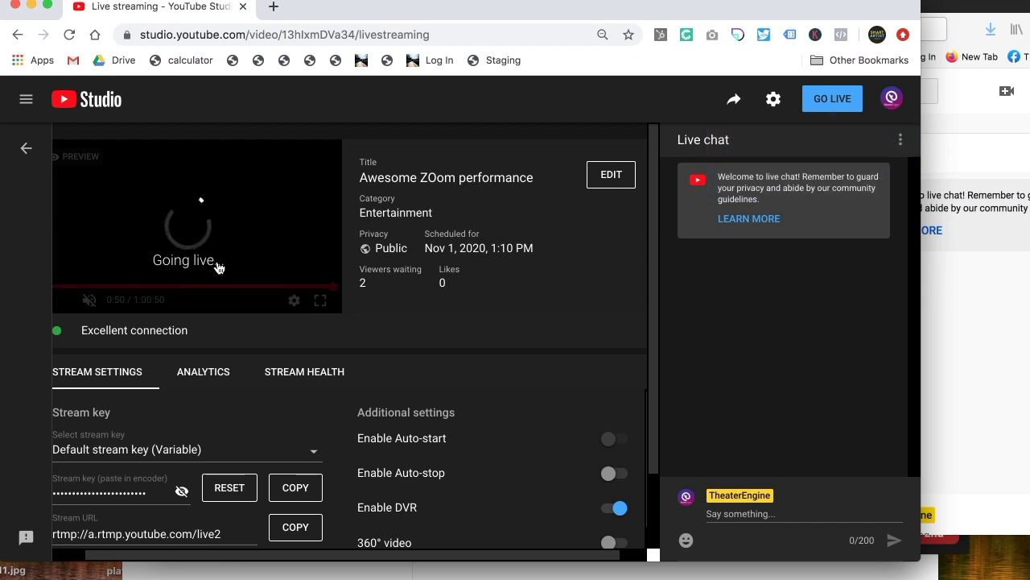
Bring up the public watch page in Firefox, play the live stream to check it, and pause it.
left_click(971, 265)
left_click_drag(778, 5, 742, 4)
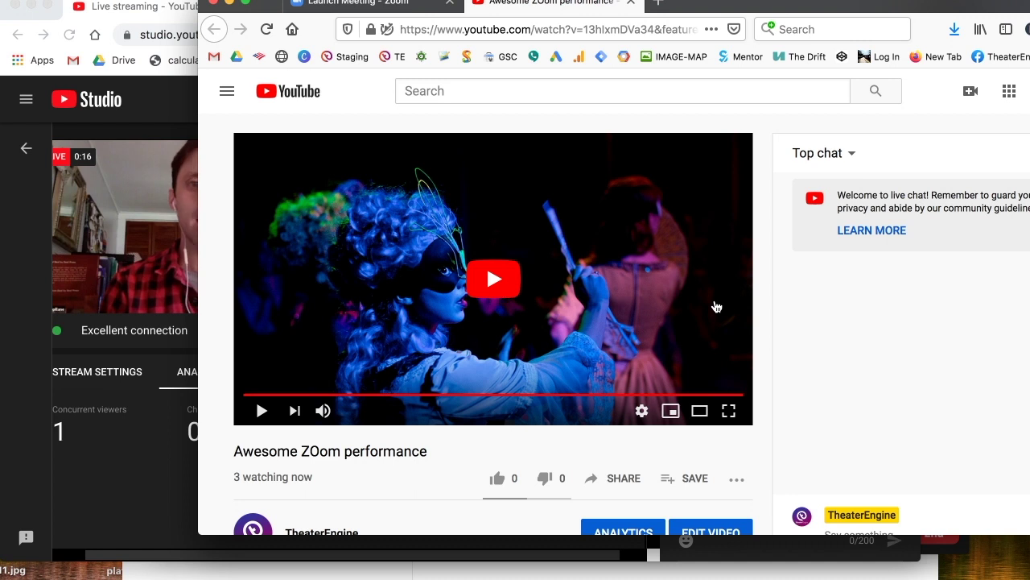
left_click(489, 286)
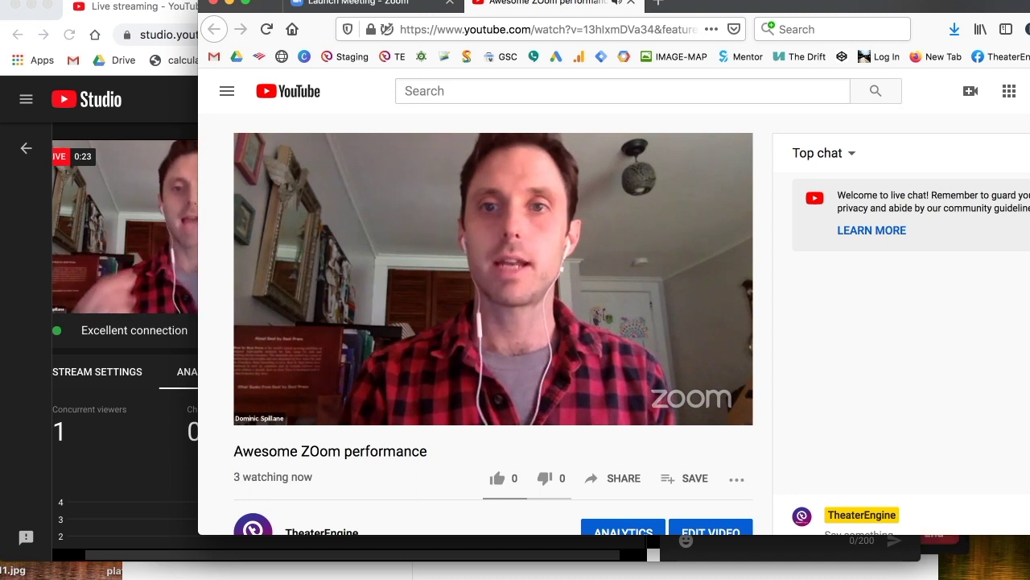
left_click(262, 411)
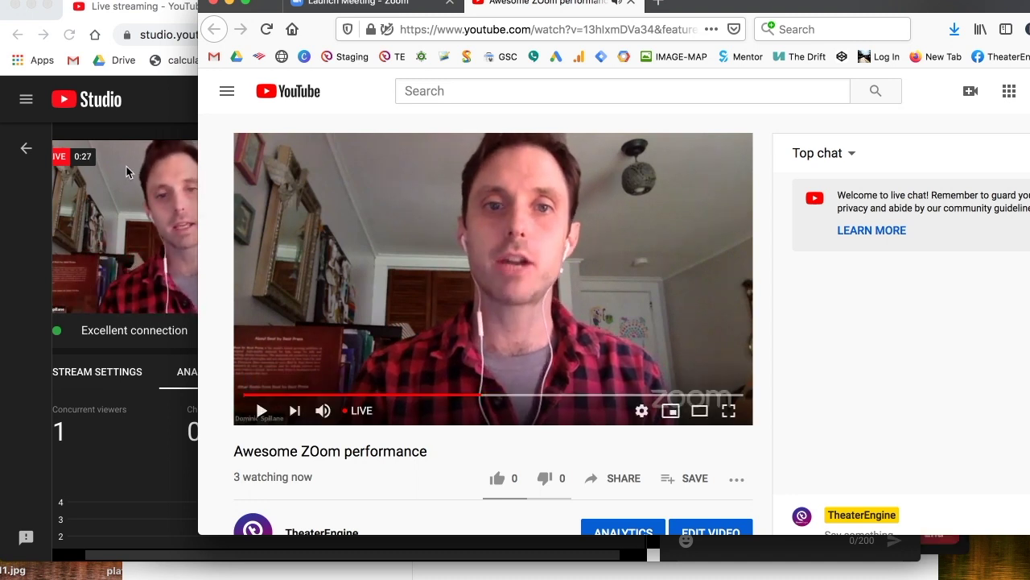
End the live stream in YouTube Studio, switch to the Zoom meeting and end it for all participants.
left_click(153, 140)
left_click_drag(56, 4, 103, 4)
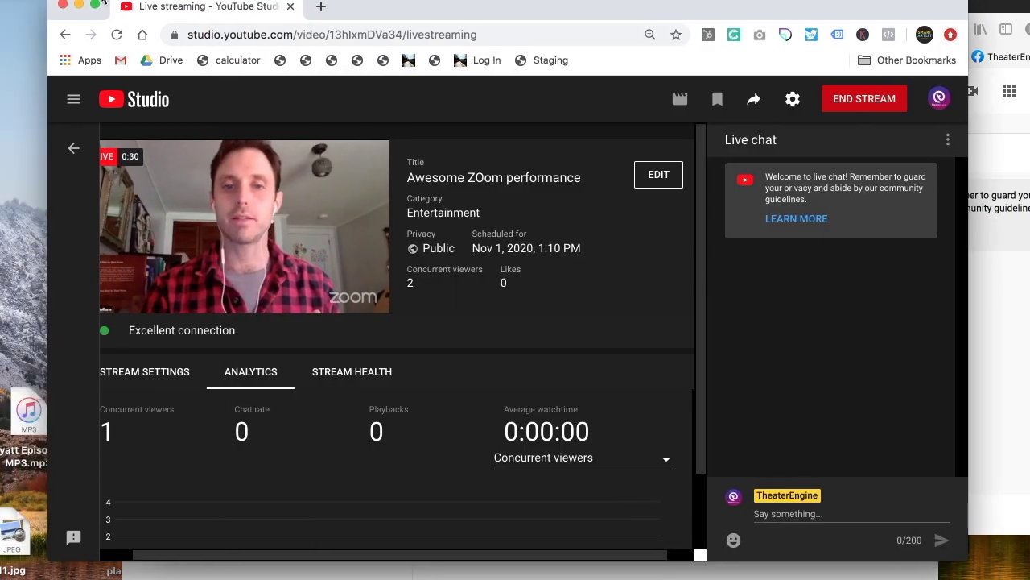
left_click(858, 98)
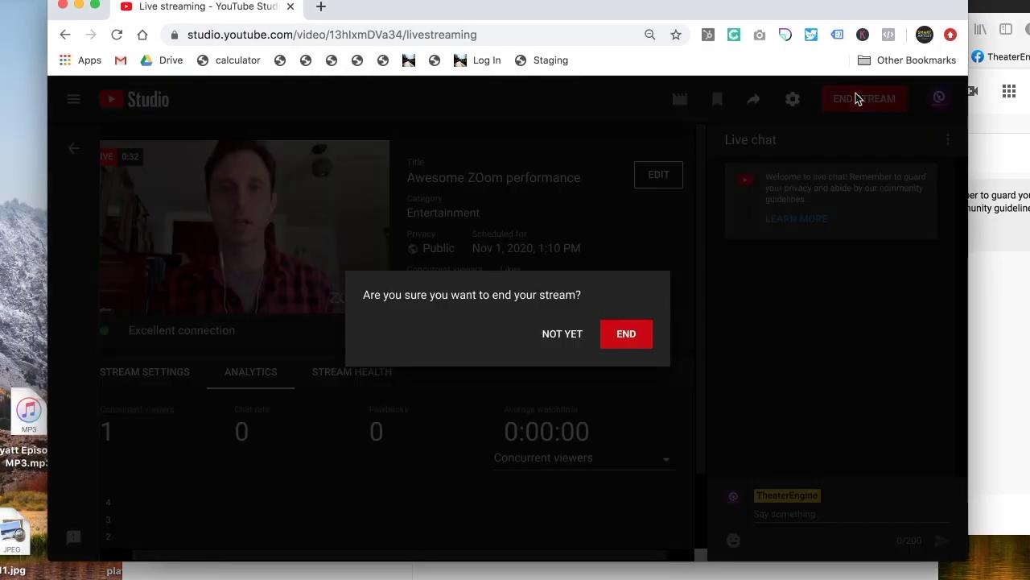
left_click(628, 335)
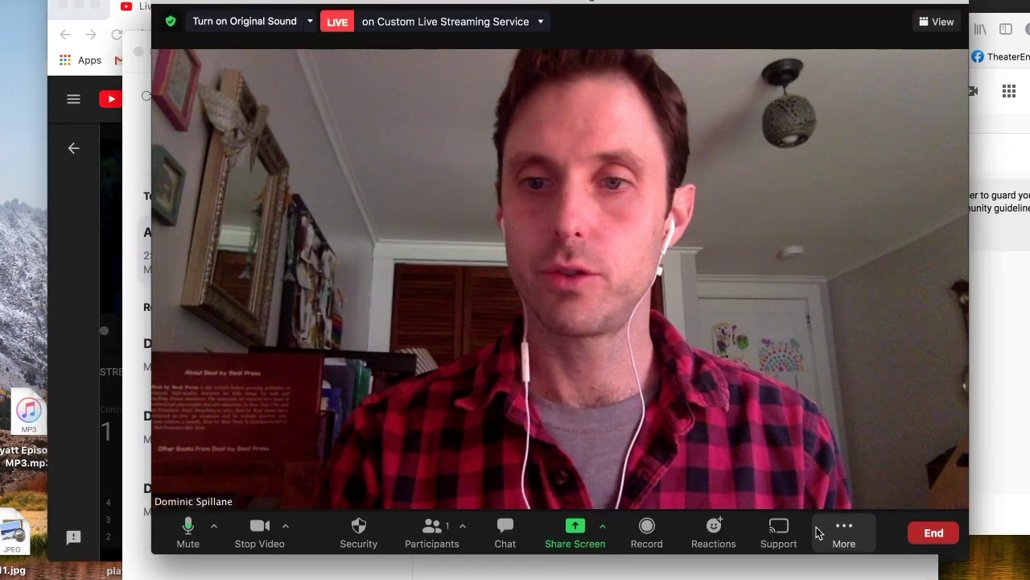
left_click(932, 534)
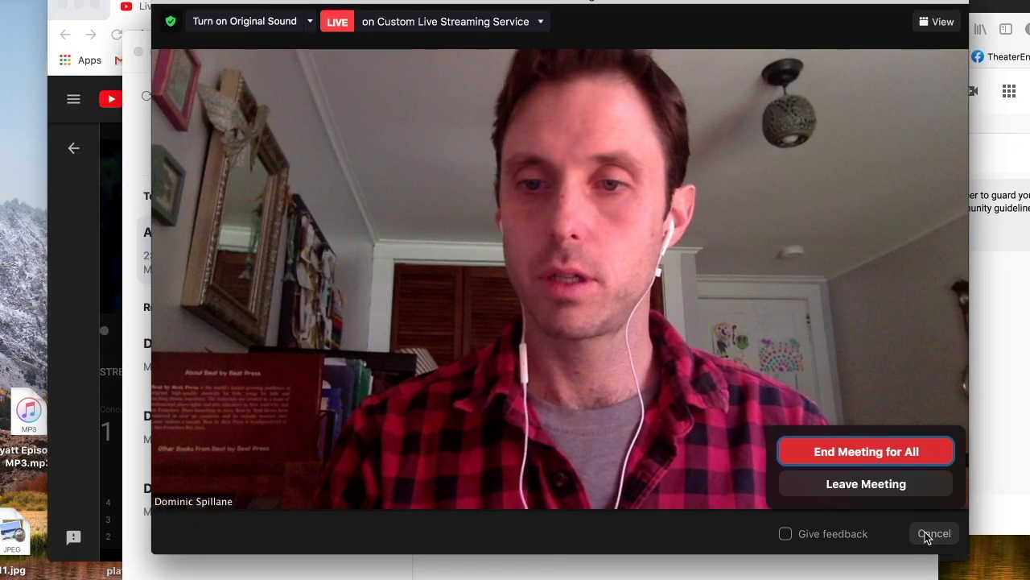
left_click(888, 452)
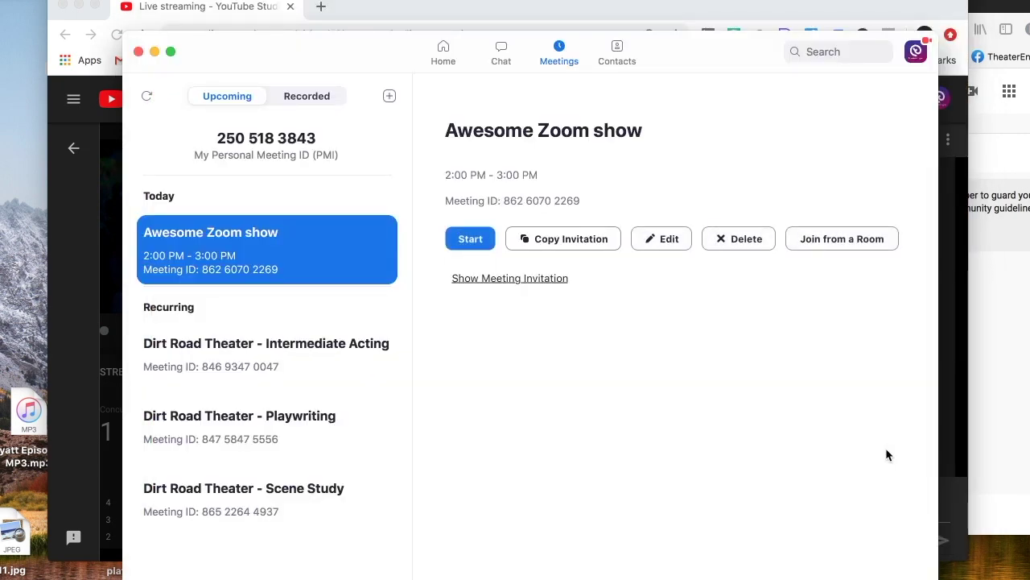